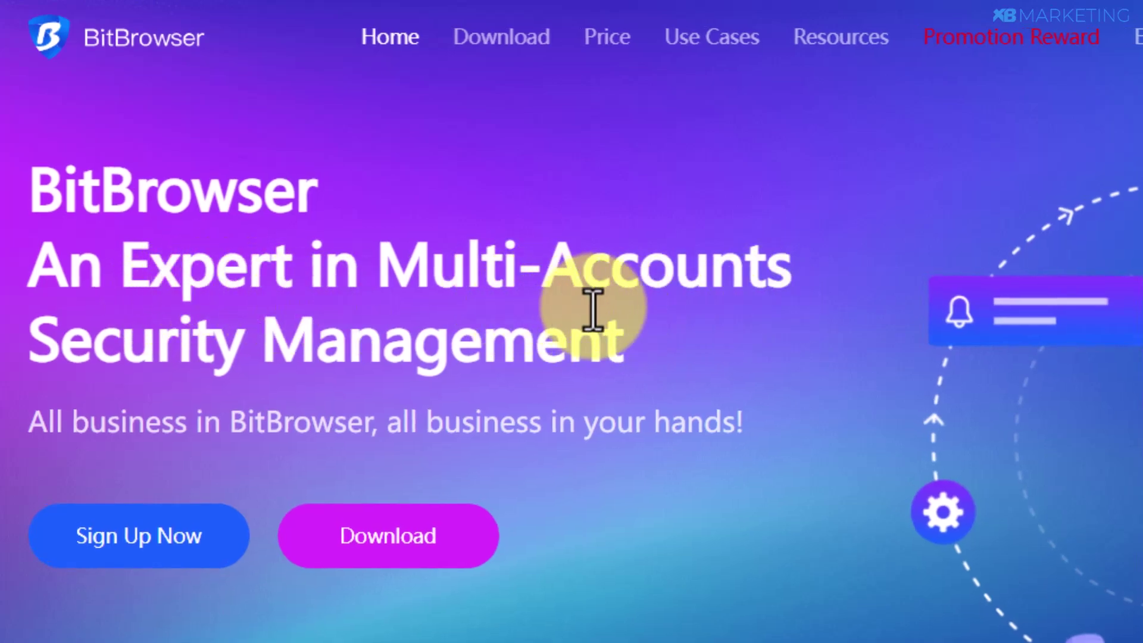
# Scroll to the ecology section and view the Group Control Synchronization and Proxy IP Recommendation descriptions.
pyautogui.scroll(-10, 654, 309)
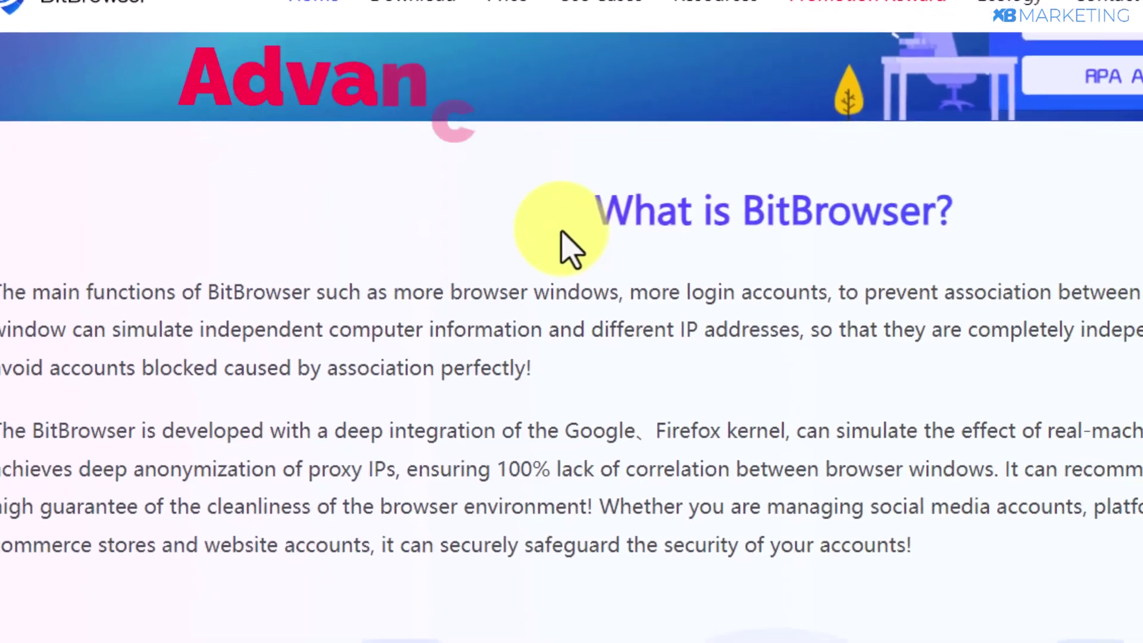
pyautogui.scroll(-4, 485, 160)
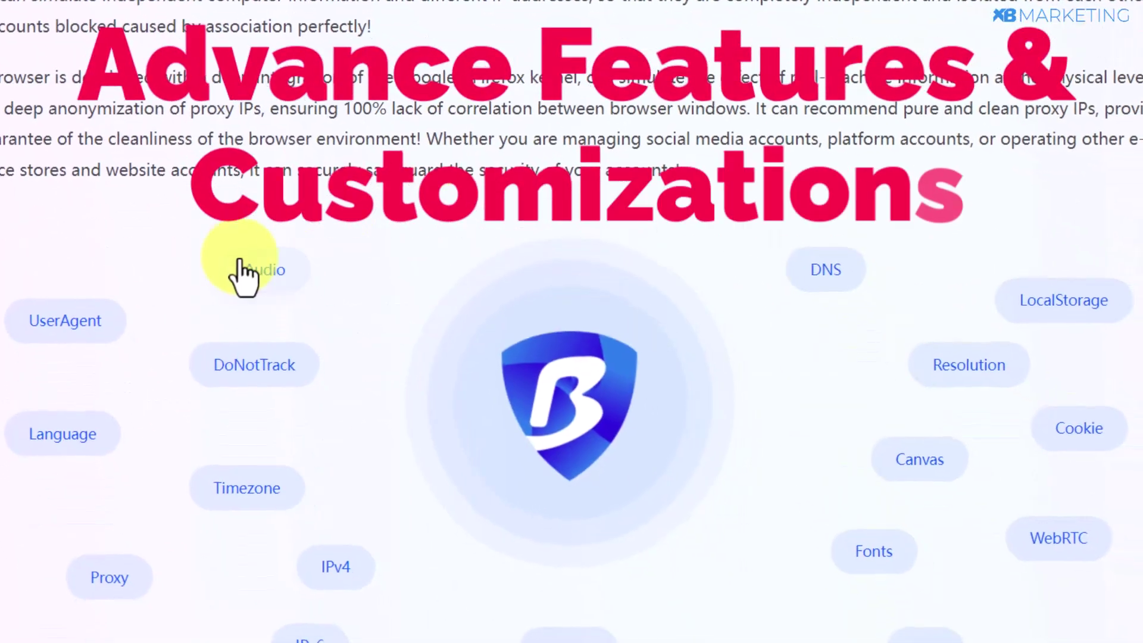
pyautogui.scroll(-2, 230, 268)
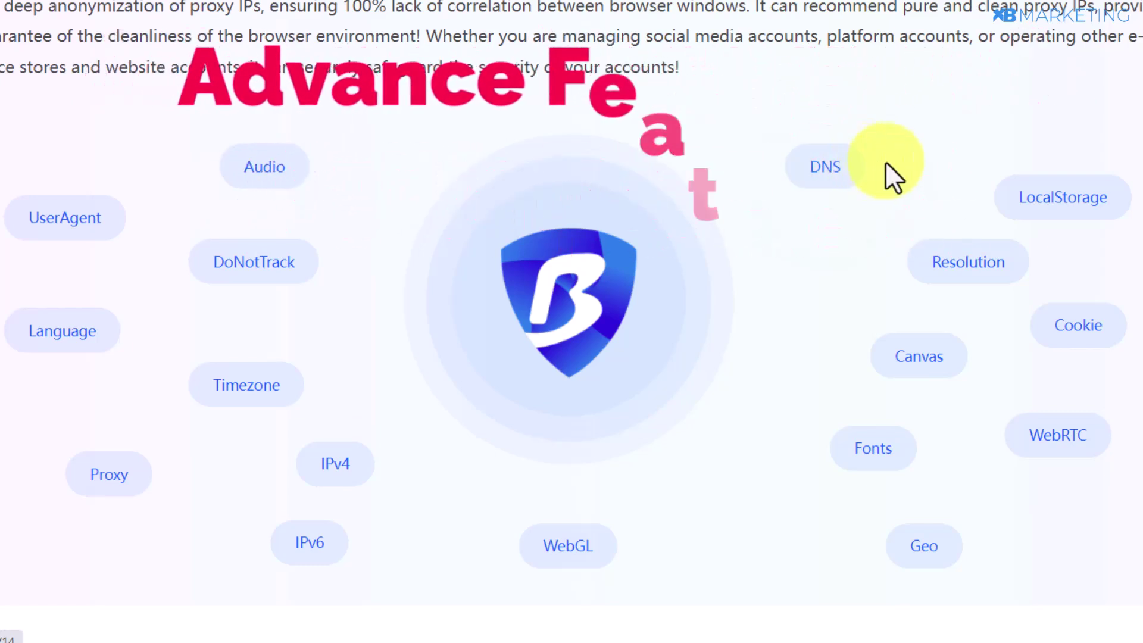
pyautogui.scroll(-2, 948, 154)
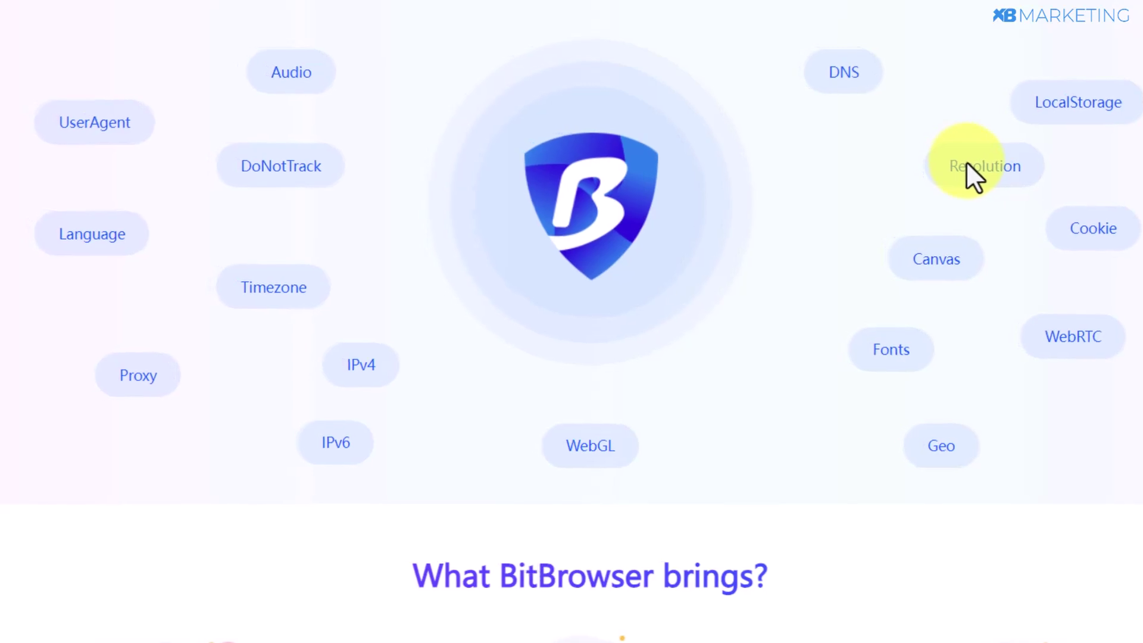
pyautogui.scroll(-10, 966, 162)
pyautogui.scroll(-10, 964, 178)
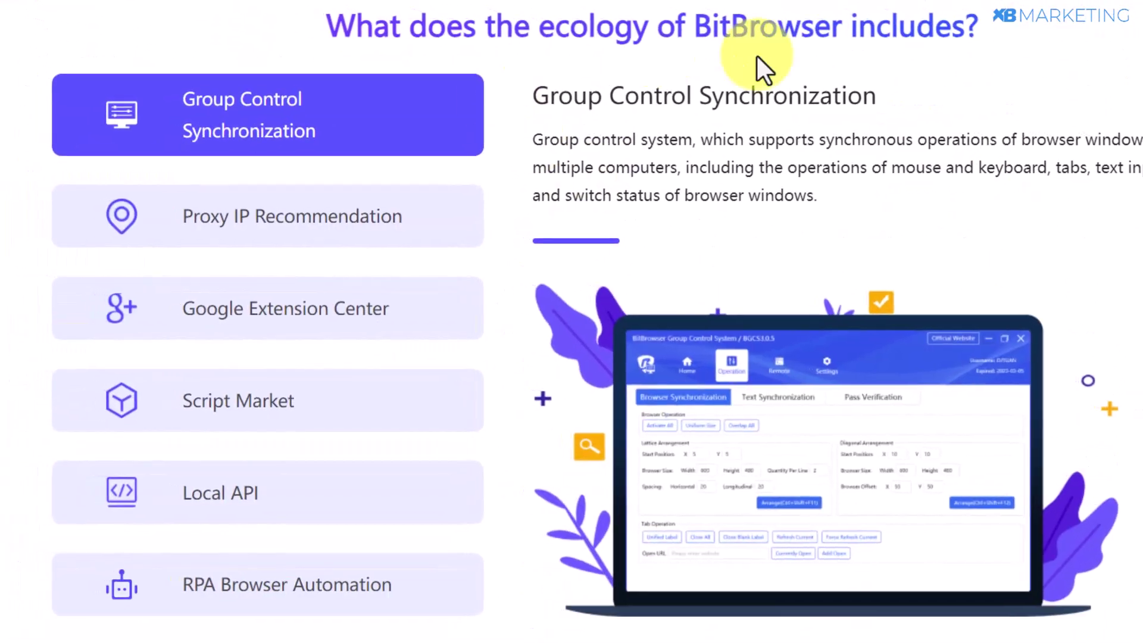
pyautogui.click(194, 196)
pyautogui.click(214, 128)
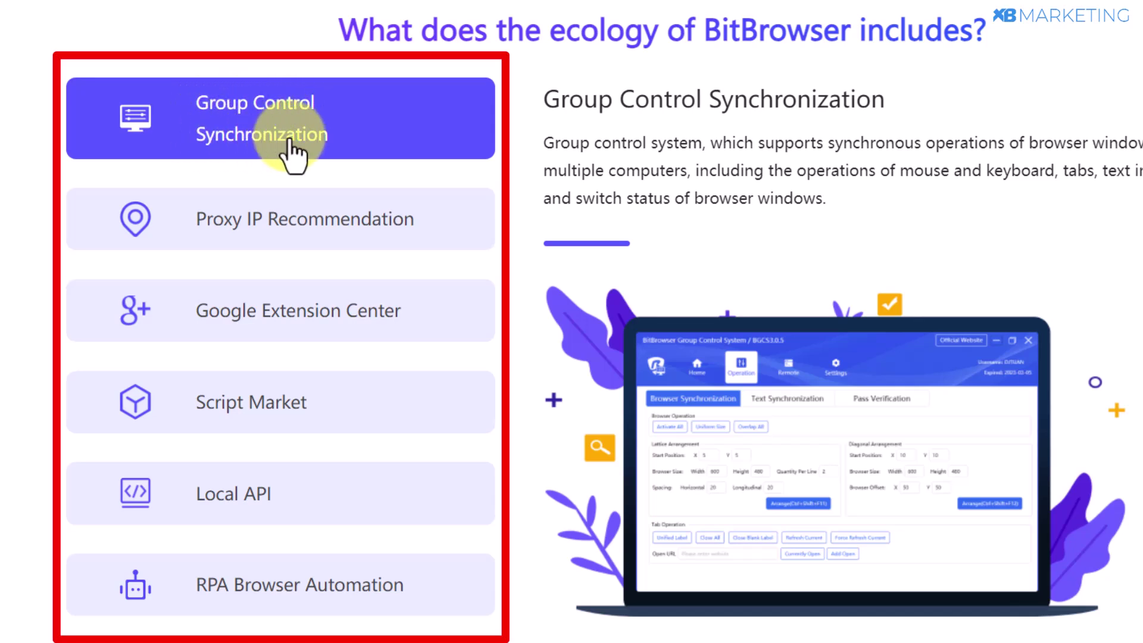
pyautogui.click(222, 226)
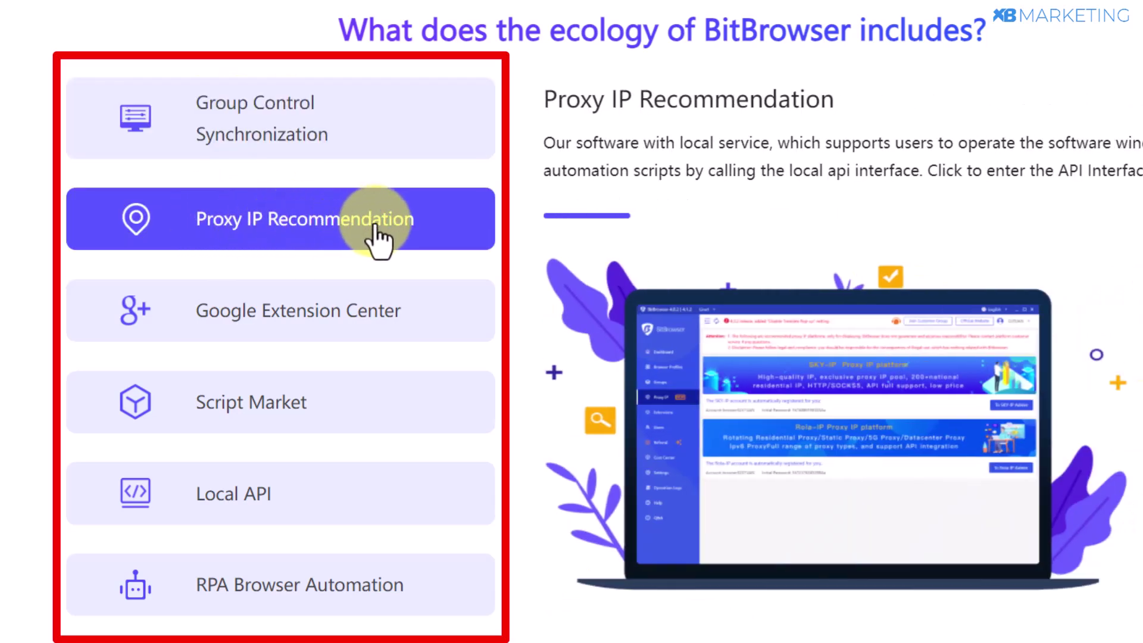
# View the Google Extension Center, Script Market, Local API and RPA Browser Automation descriptions, then reach the testimonials.
pyautogui.click(230, 311)
pyautogui.scroll(-2, 268, 311)
pyautogui.click(288, 311)
pyautogui.click(306, 235)
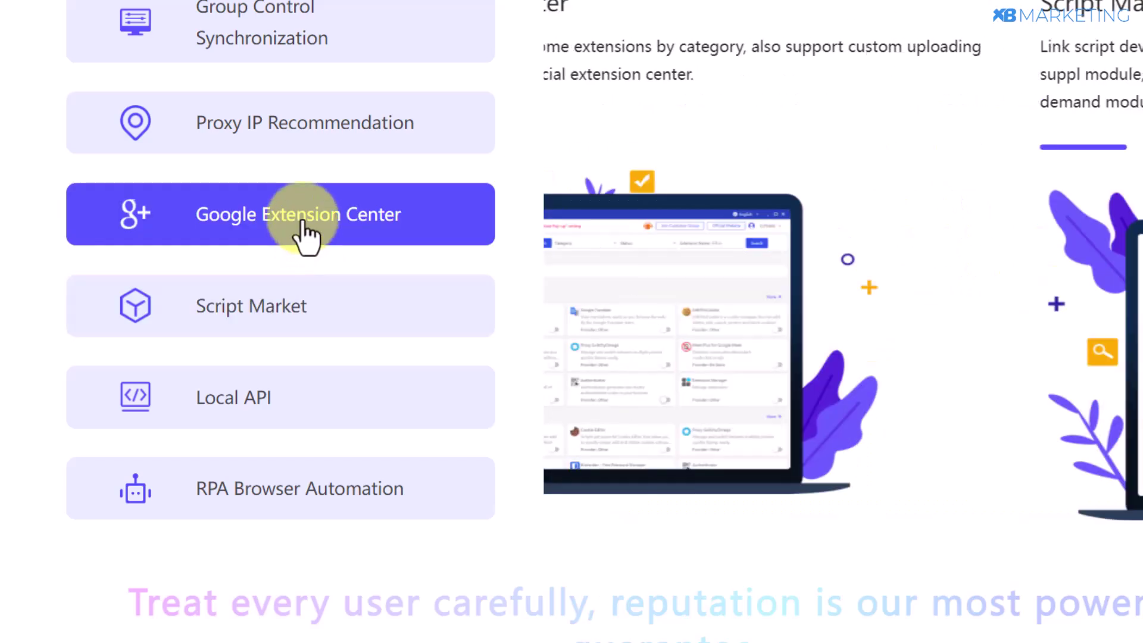
pyautogui.click(250, 313)
pyautogui.click(268, 420)
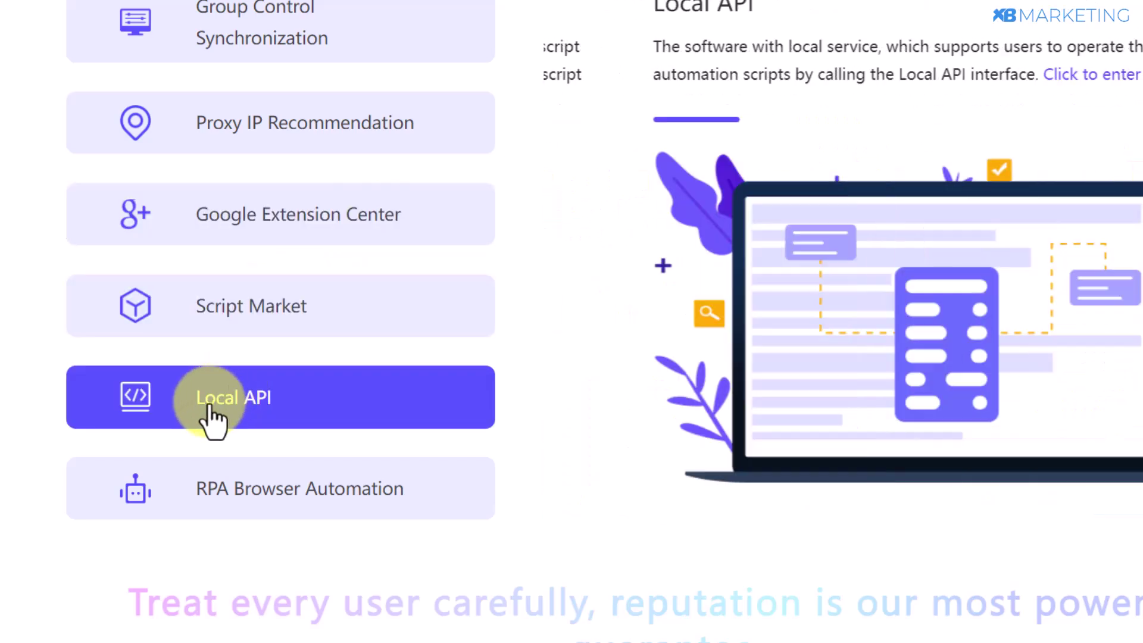
pyautogui.click(244, 503)
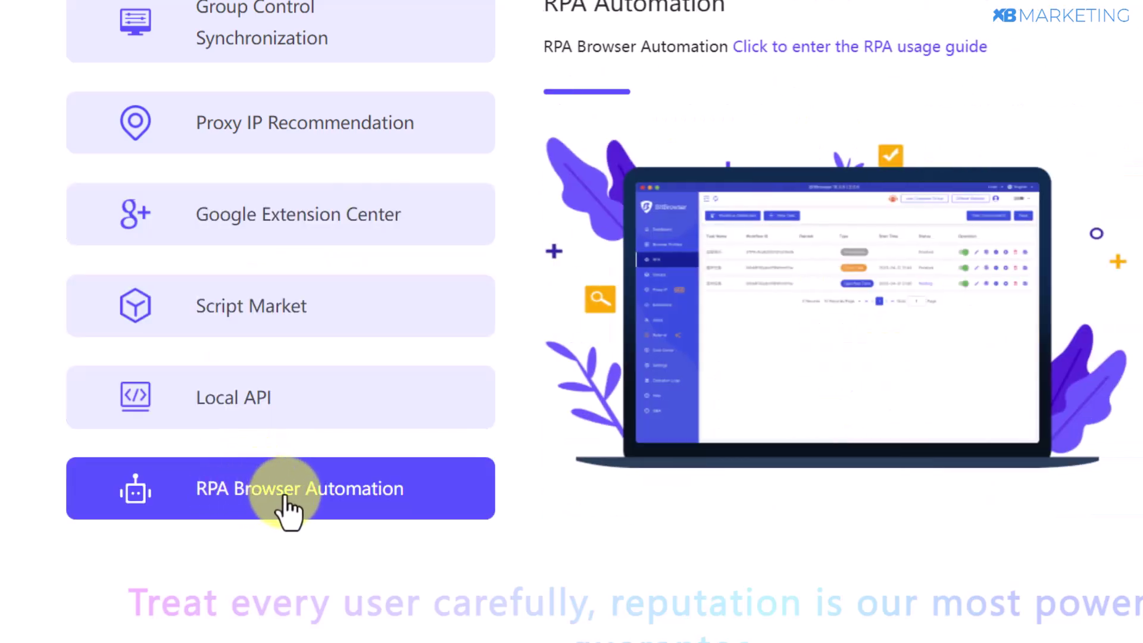
pyautogui.scroll(-20, 681, 332)
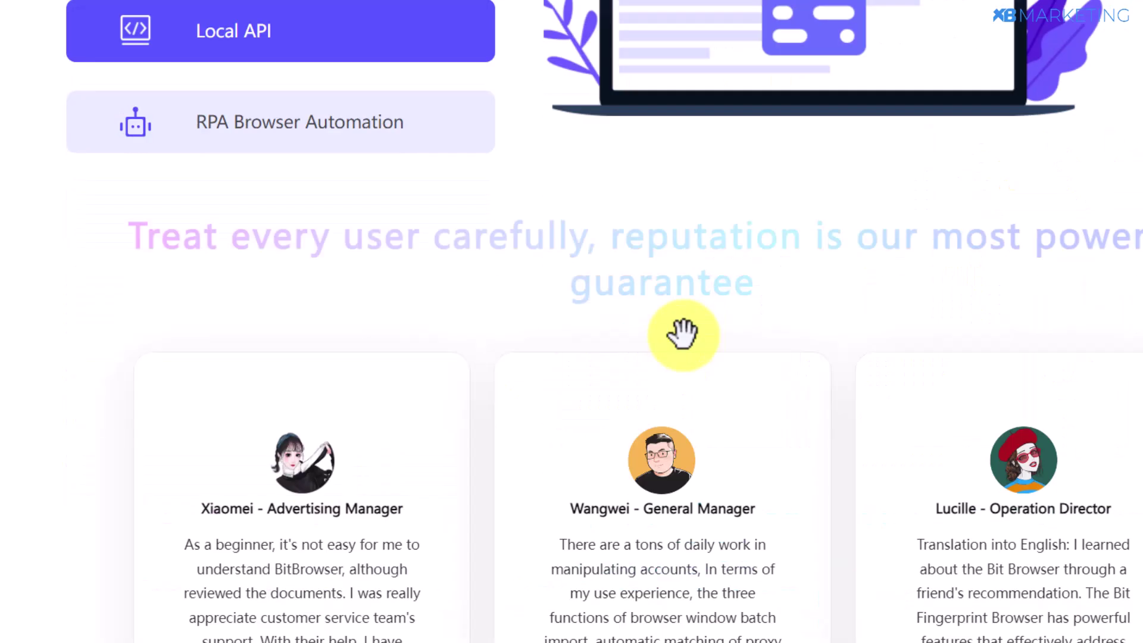
# Scroll past the Partners and Links footer, then back up to the 'An Expert in Multi-Accounts Security Management' hero.
pyautogui.scroll(-8, 685, 332)
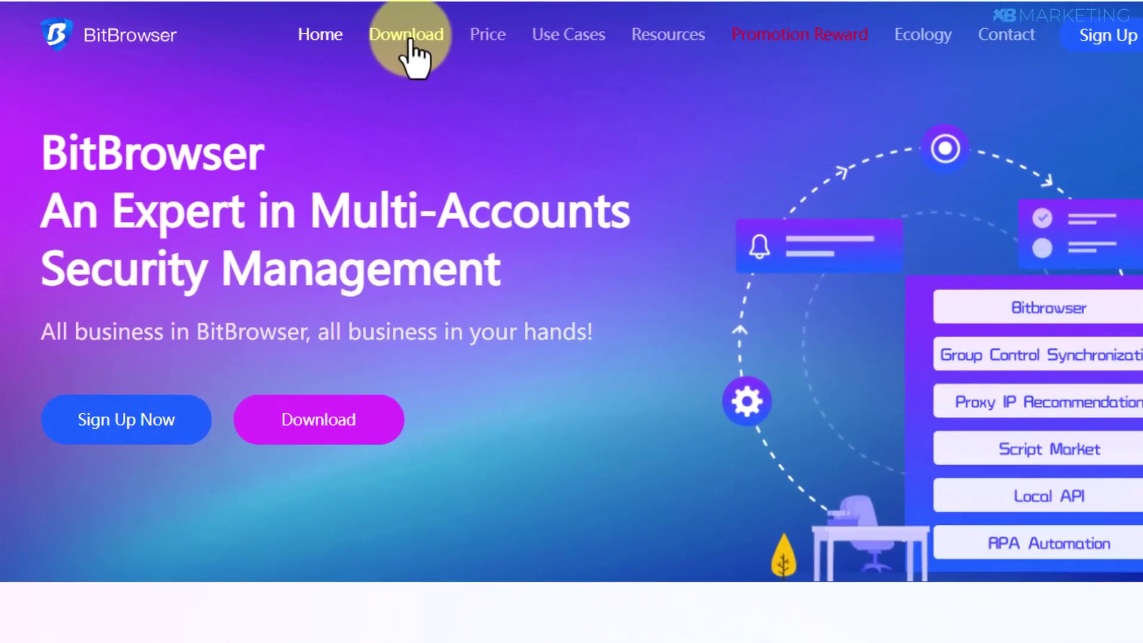
# Download BitBrowser_Global_x64.zip, the Windows (64 bit) client, from the Download APP page.
pyautogui.click(407, 41)
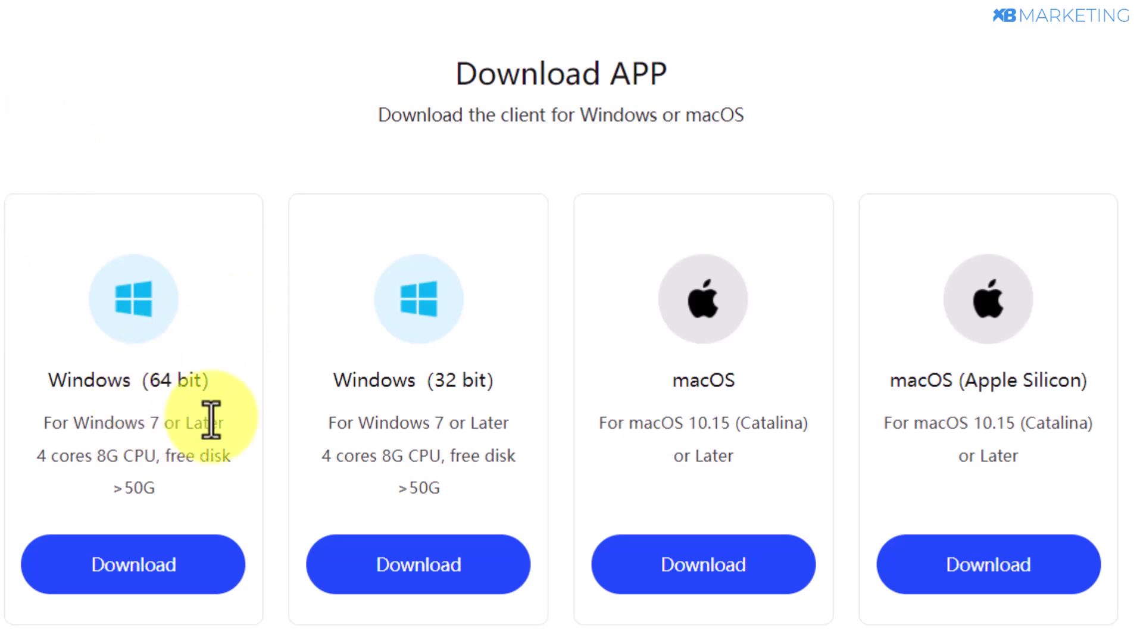
pyautogui.scroll(-2, 447, 462)
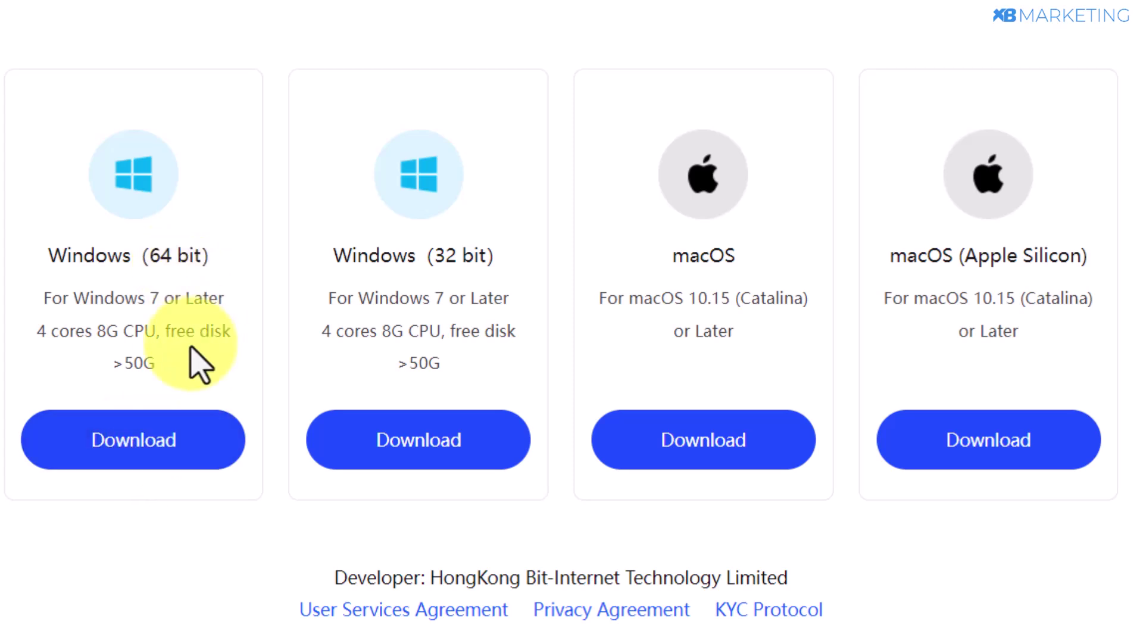
pyautogui.click(172, 445)
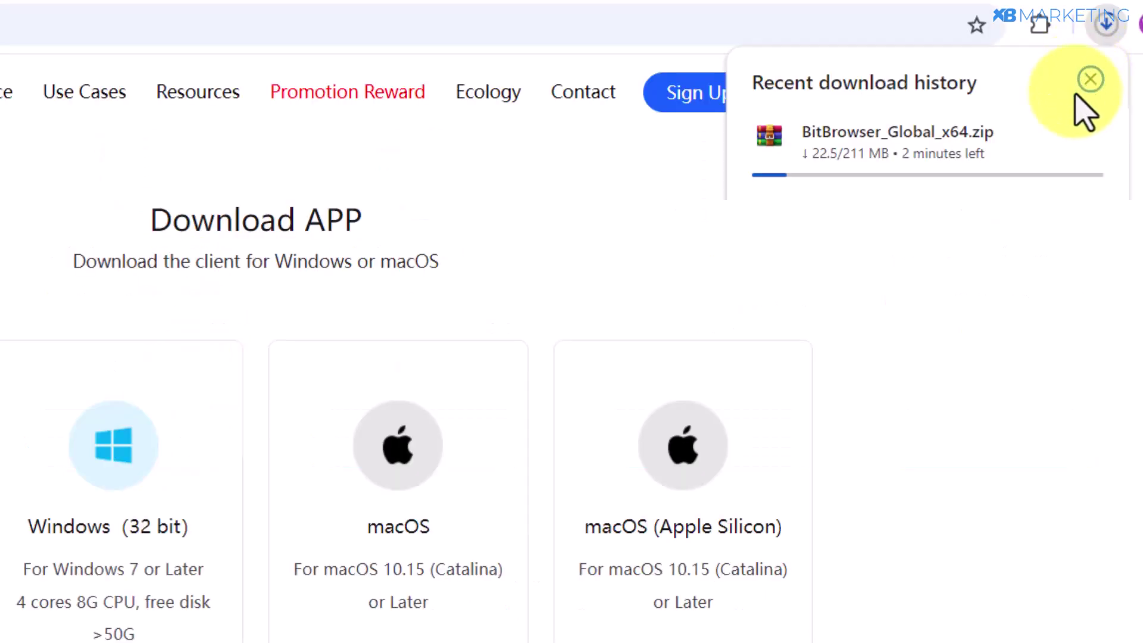
pyautogui.moveTo(1078, 137)
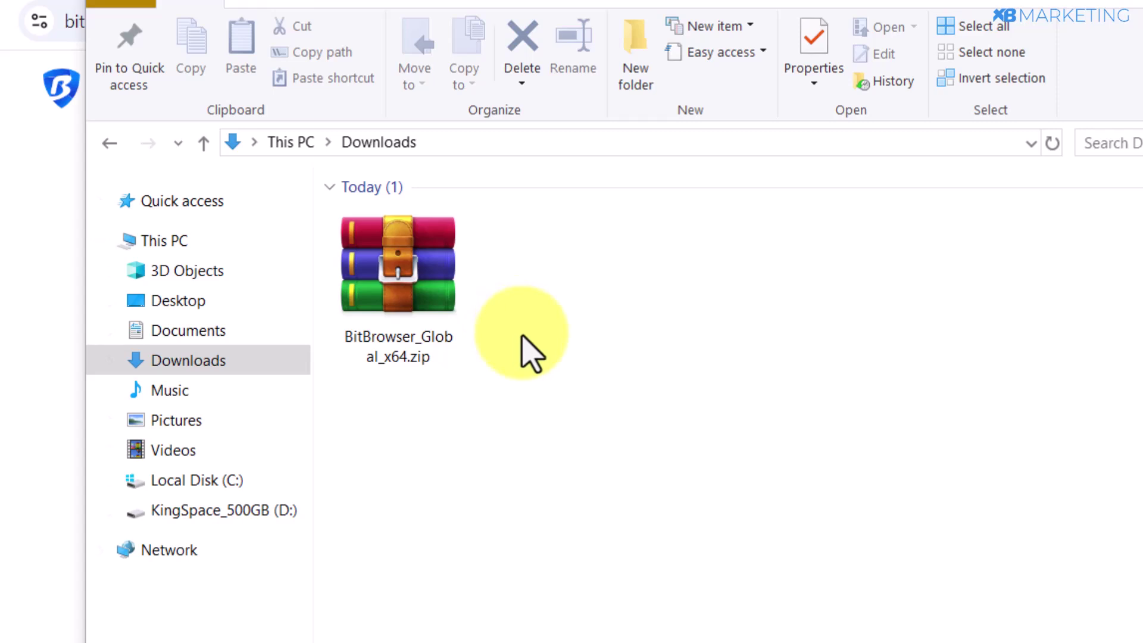
# Extract BitBrowser_Global_x64.zip to its own folder with WinRAR and run BitBrowser Global Setup 7.0.1.exe.
pyautogui.click(410, 287)
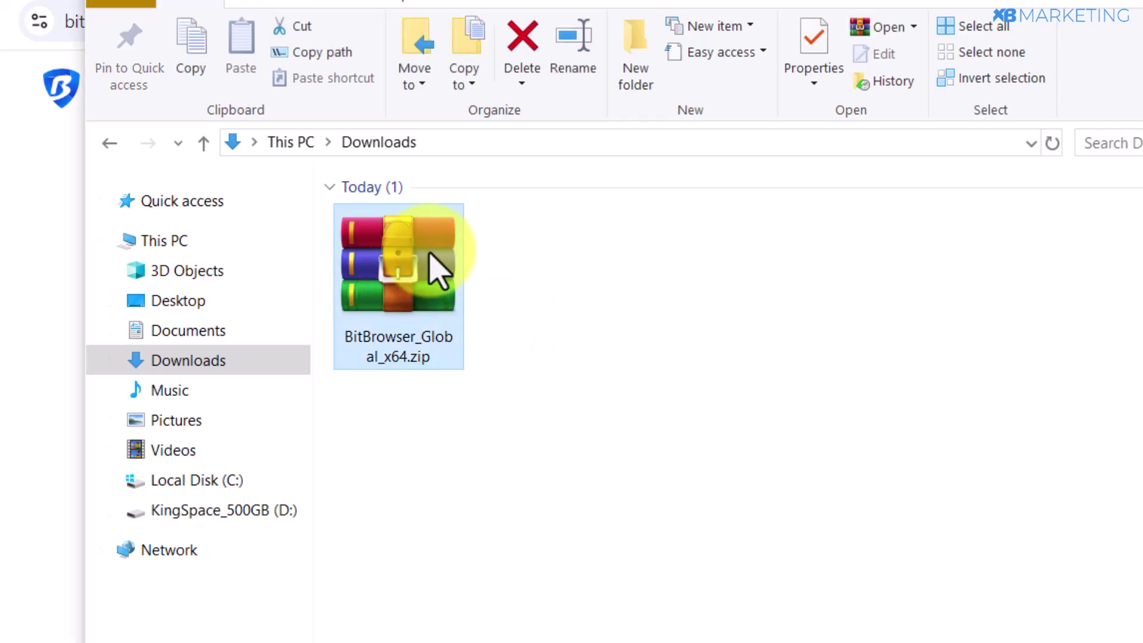
pyautogui.rightClick(436, 269)
pyautogui.click(588, 410)
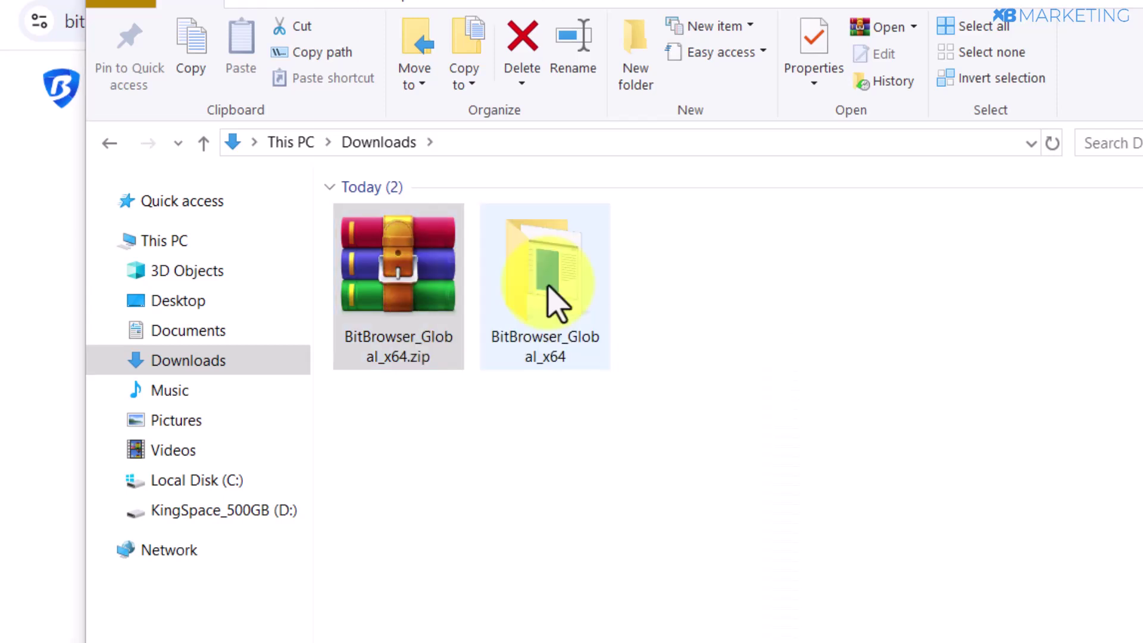
pyautogui.doubleClick(549, 287)
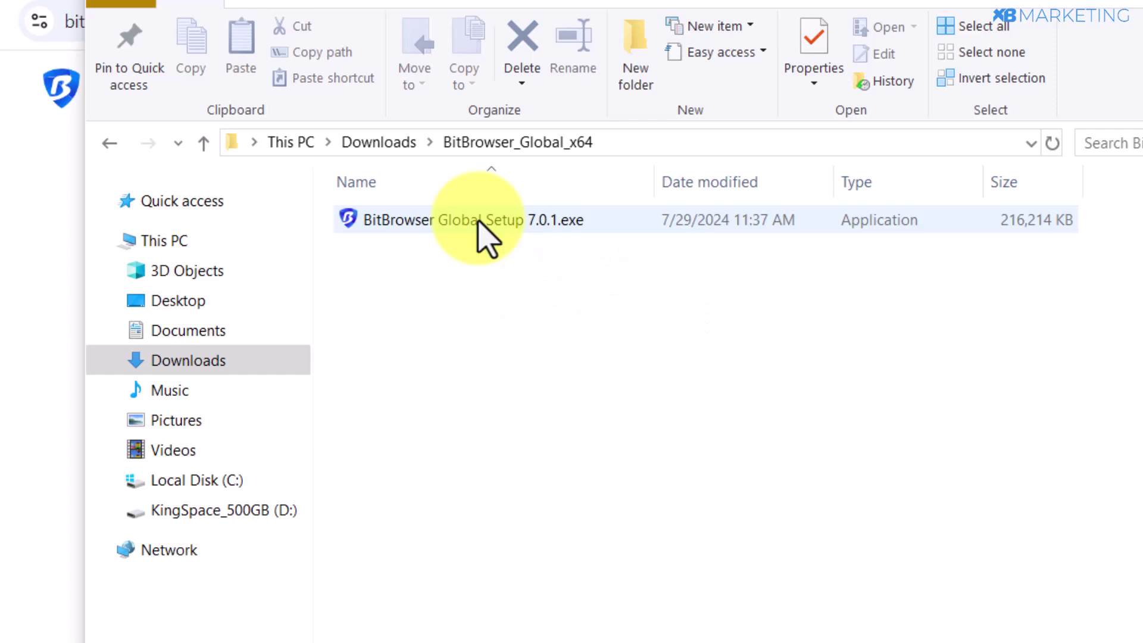
pyautogui.doubleClick(478, 220)
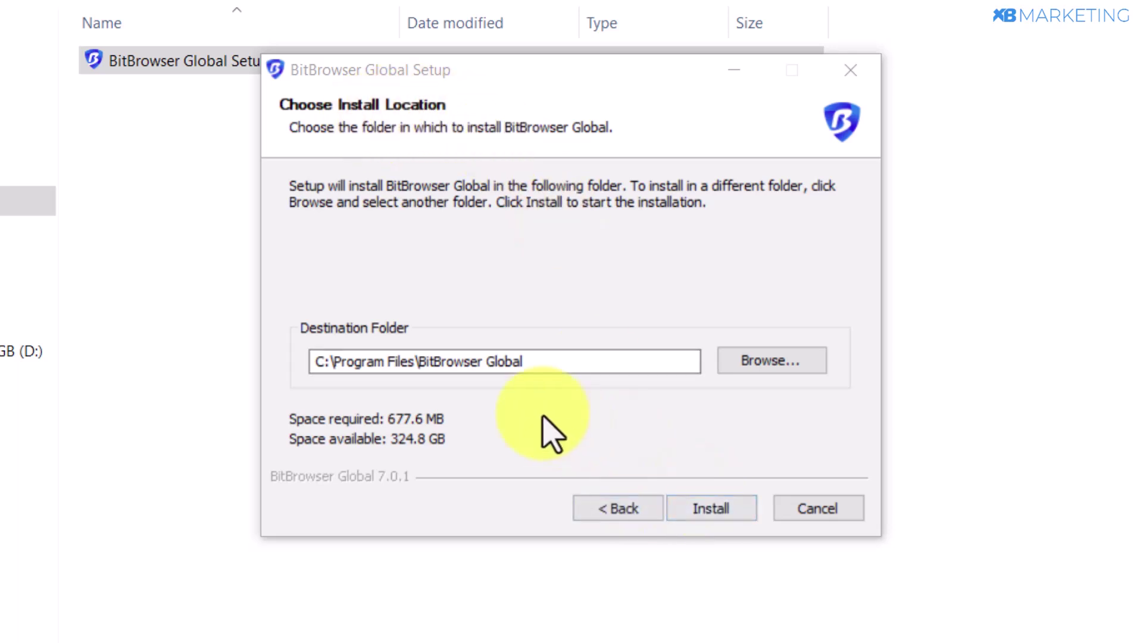
# Install BitBrowser Global into C:\Program Files\BitBrowser Global and finish with Run BitBrowser Global checked.
pyautogui.click(716, 510)
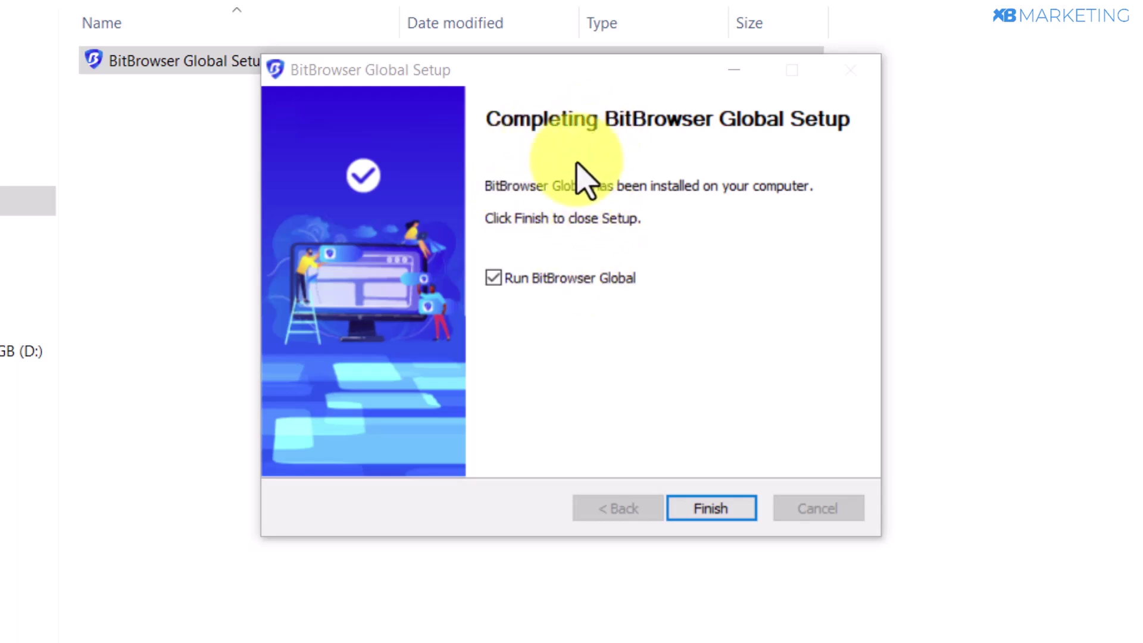
pyautogui.click(713, 515)
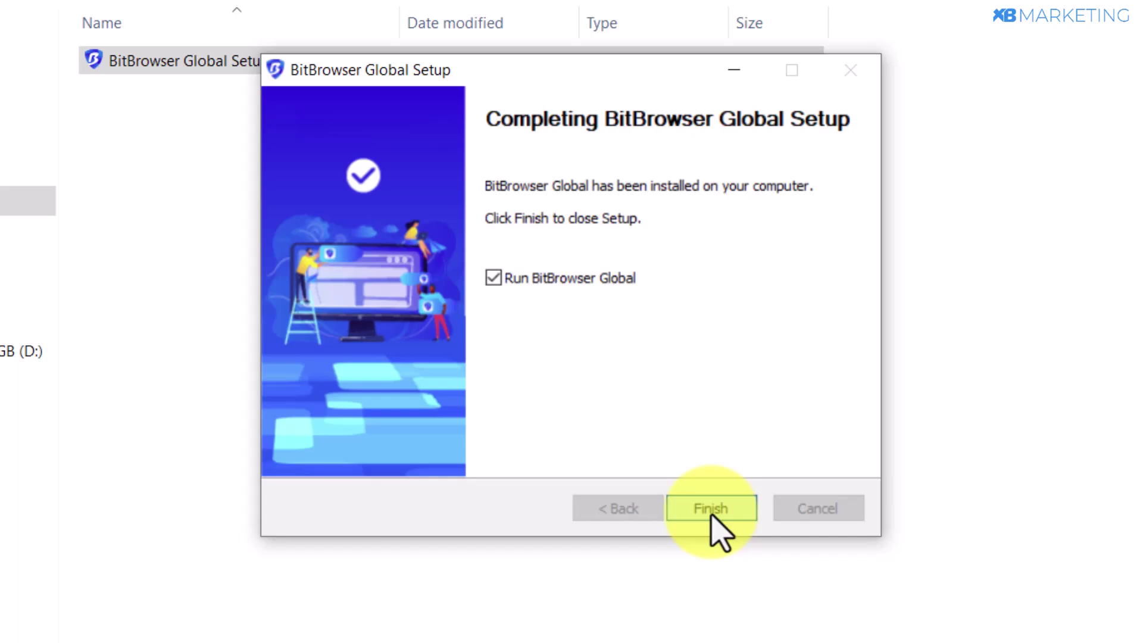
pyautogui.click(713, 515)
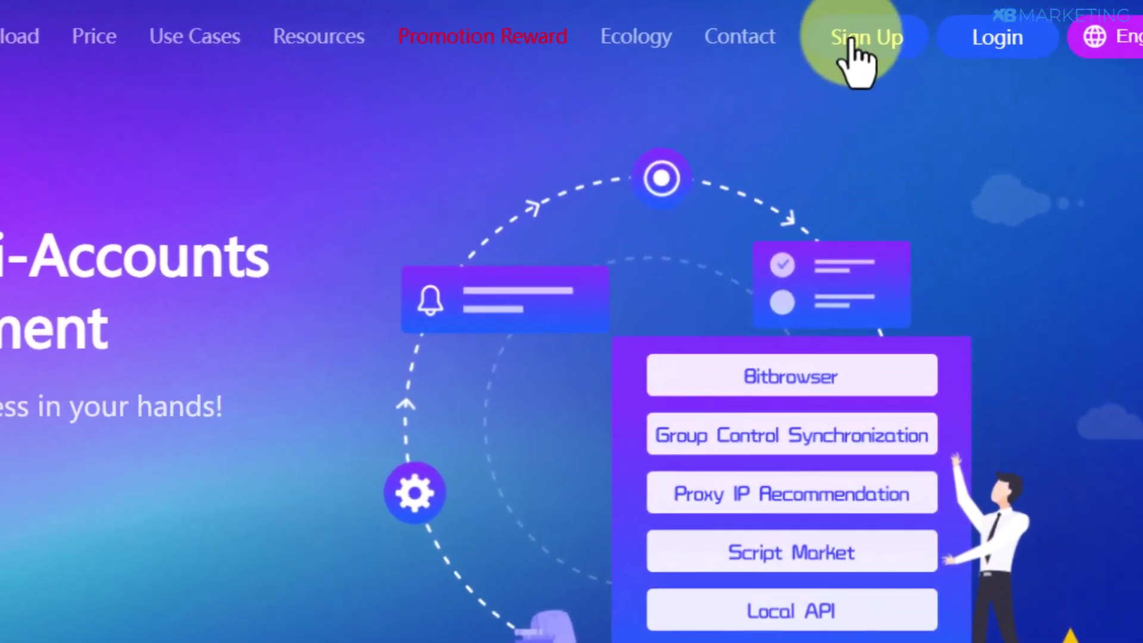
# In the sign-up form, fill in the username, password, password confirmation and e-mail address.
pyautogui.click(851, 41)
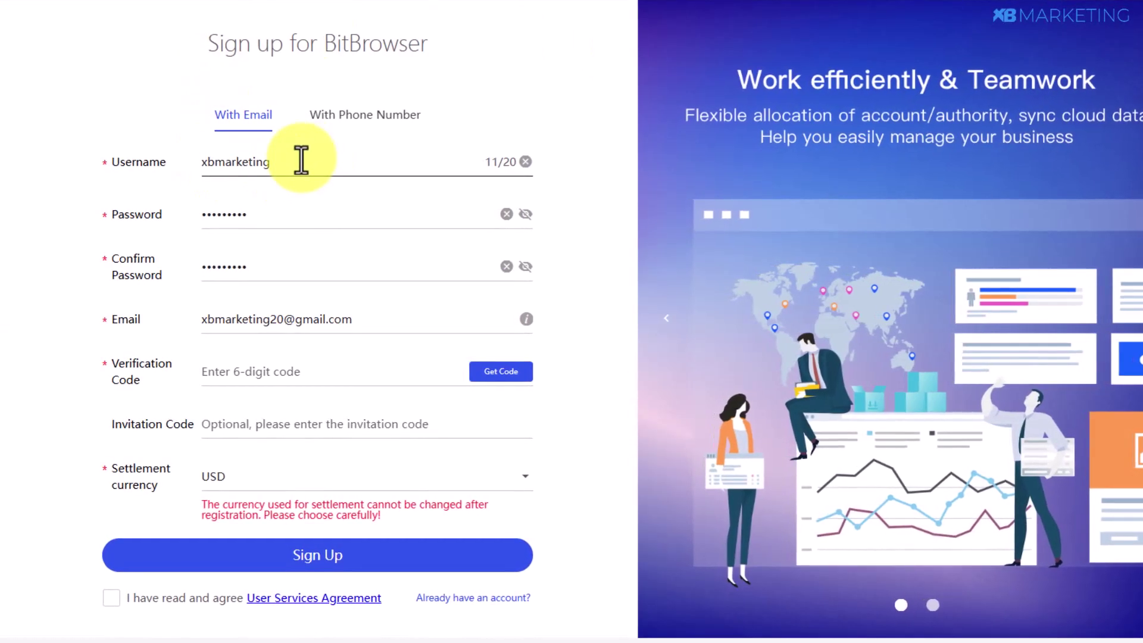
pyautogui.doubleClick(301, 159)
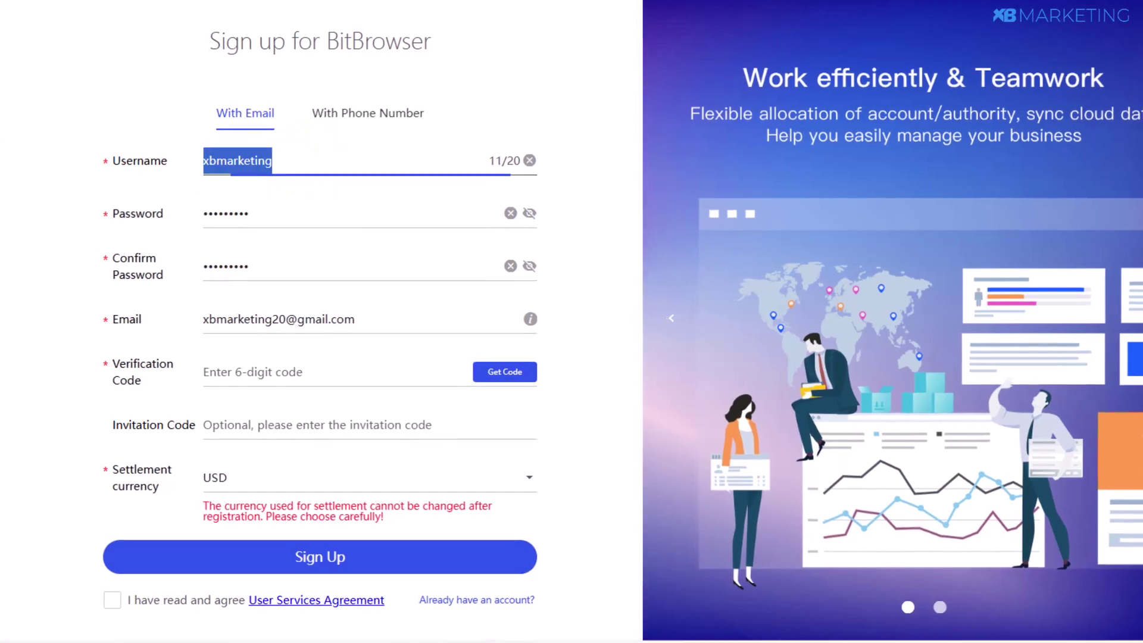
pyautogui.doubleClick(262, 209)
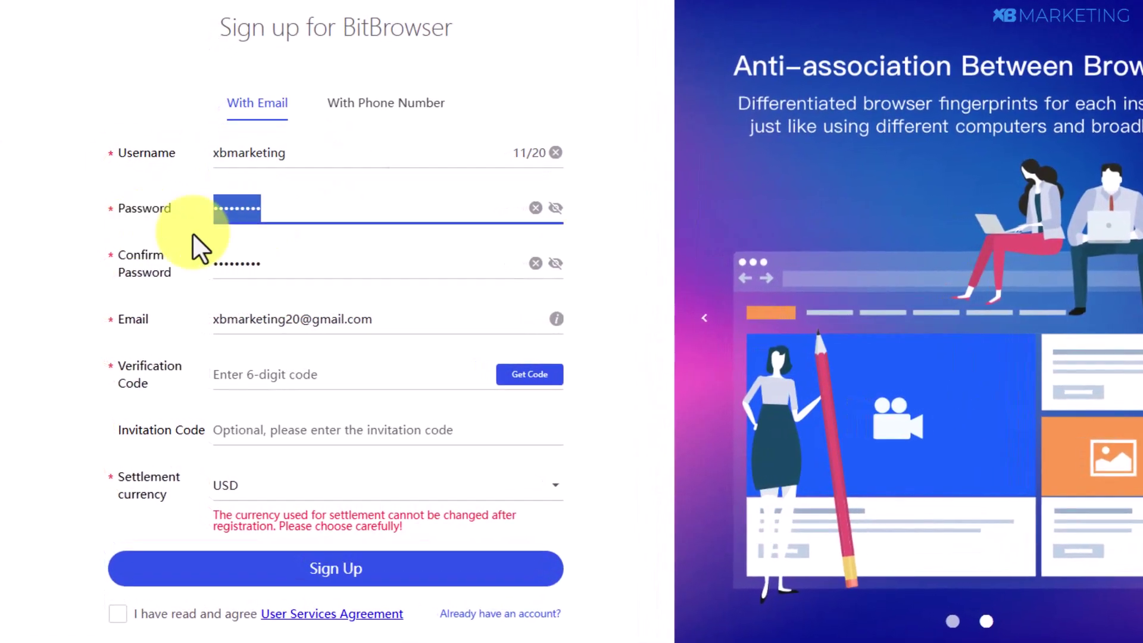
pyautogui.doubleClick(238, 264)
pyautogui.moveTo(373, 320); pyautogui.dragTo(167, 321)
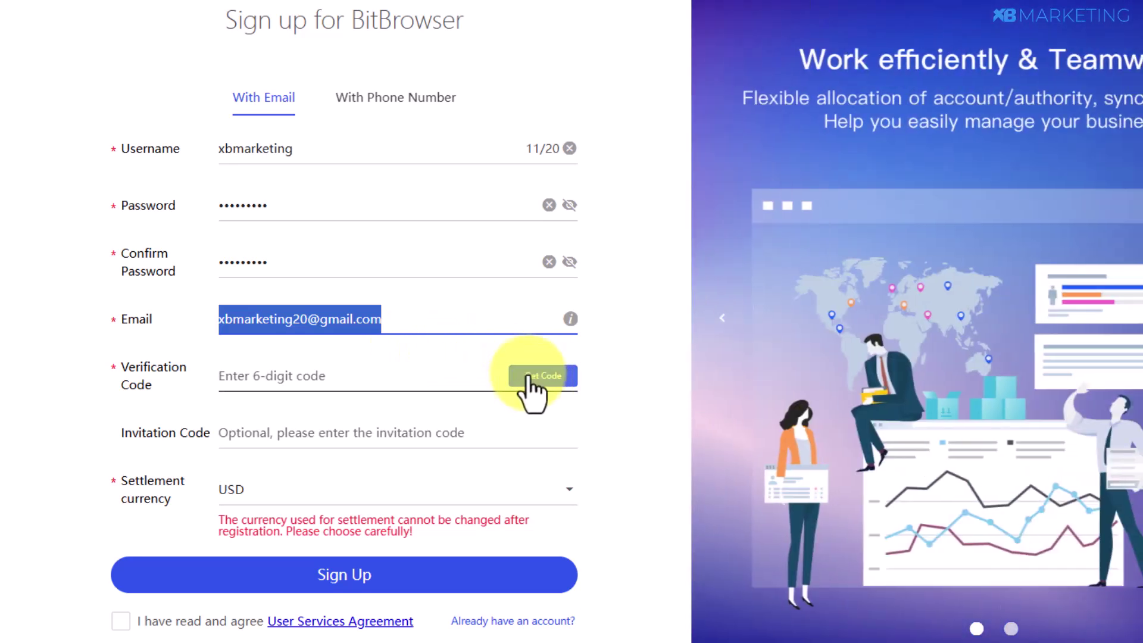
pyautogui.click(339, 363)
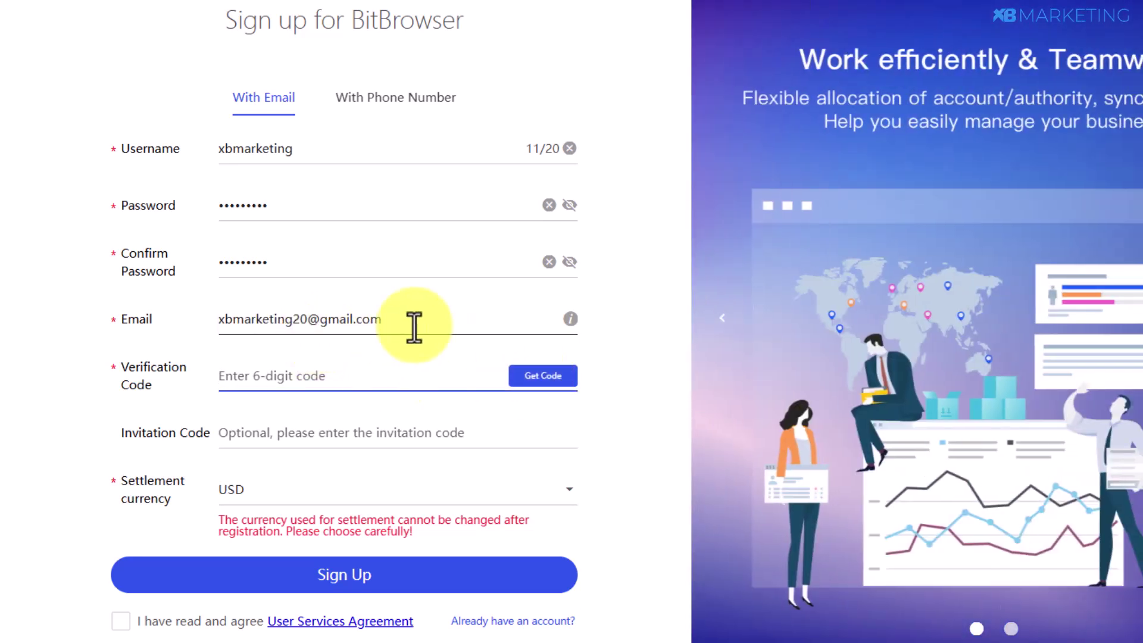
pyautogui.moveTo(413, 322); pyautogui.dragTo(137, 287)
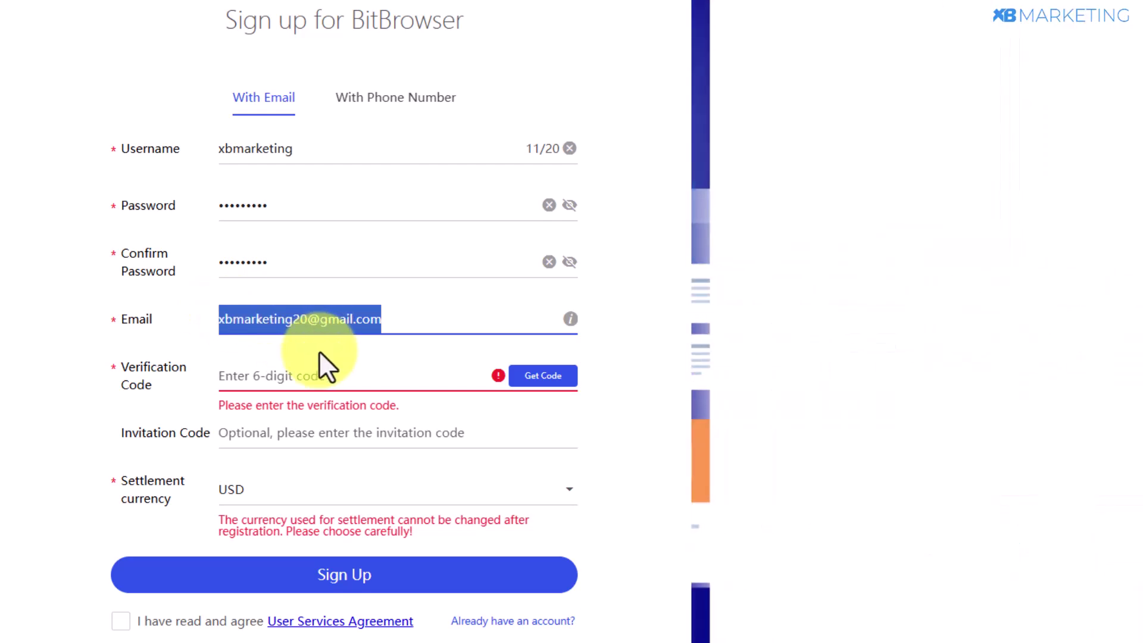
pyautogui.click(319, 369)
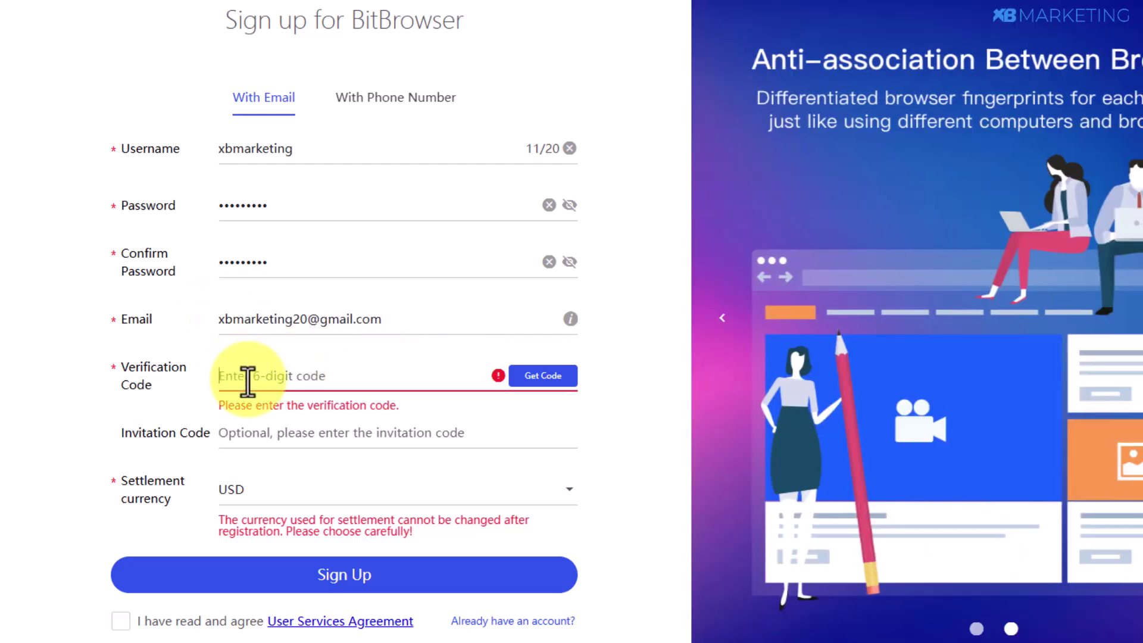
# Accept the User Services Agreement, choose USD as settlement currency, and submit the sign-up.
pyautogui.click(121, 621)
pyautogui.click(256, 489)
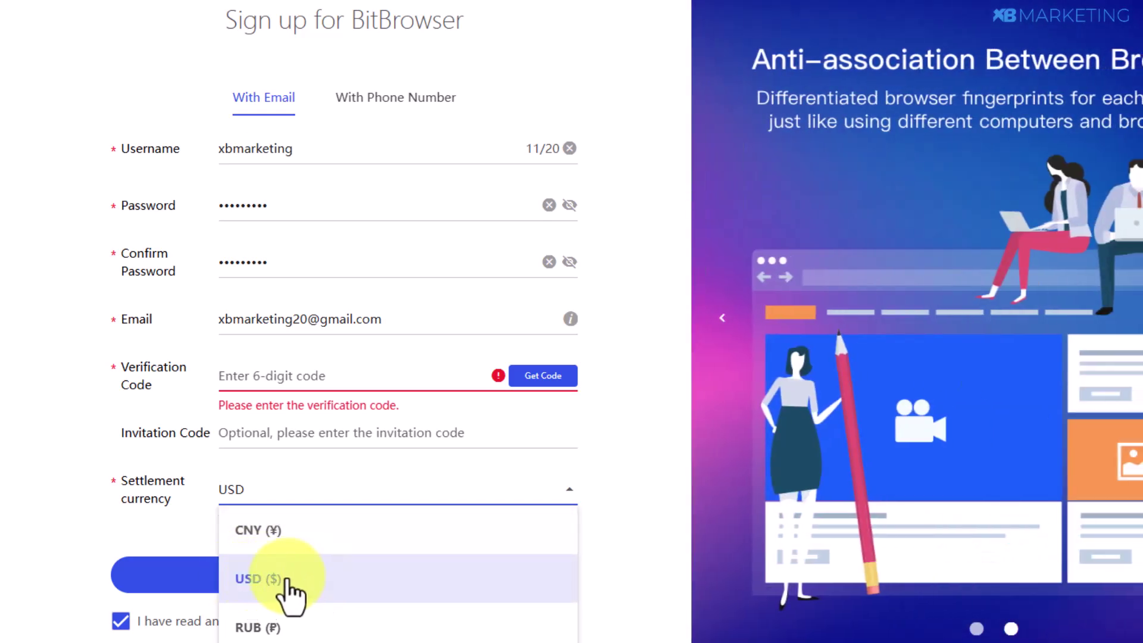
pyautogui.click(114, 624)
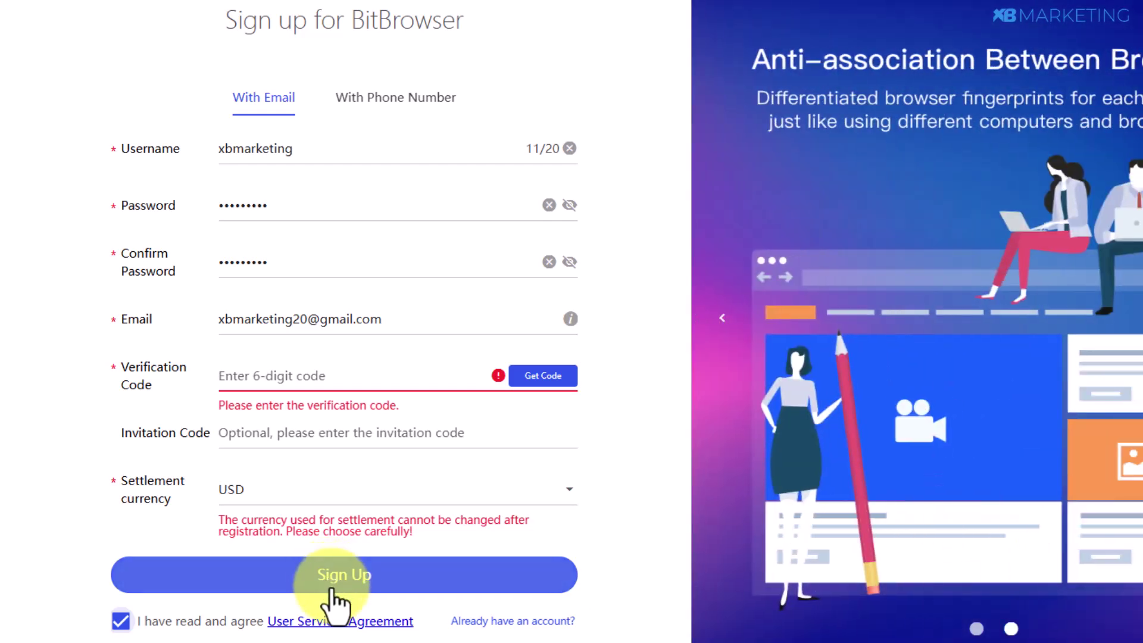
pyautogui.click(344, 581)
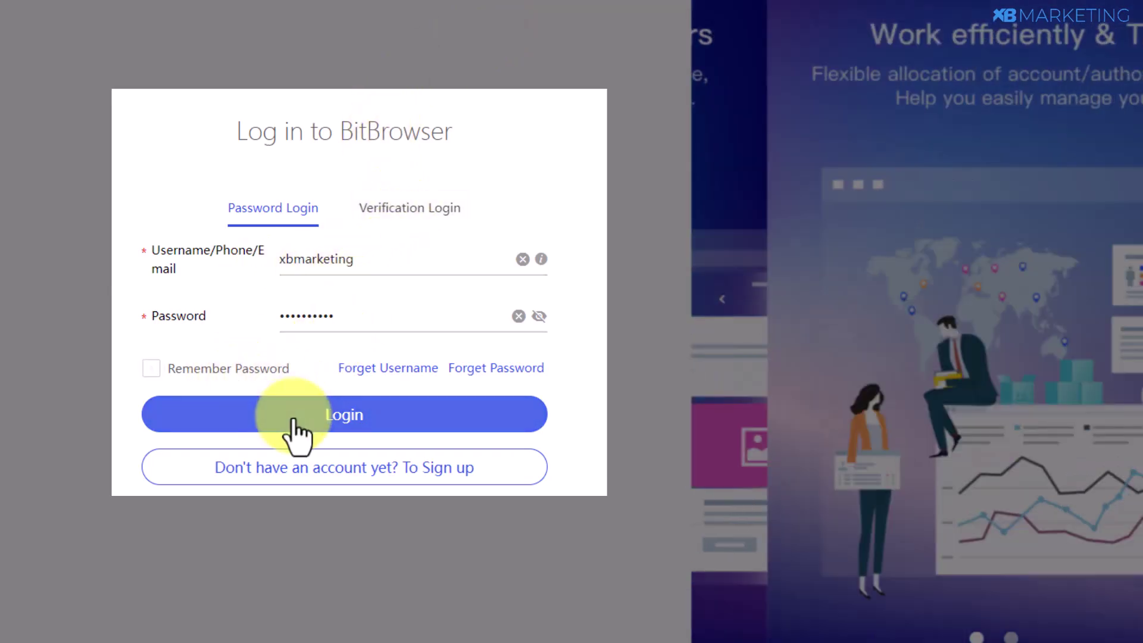
# Log in and view Browser Profiles listing seven profiles, including Youtube, X, Tiktok and Instagram.
pyautogui.click(293, 434)
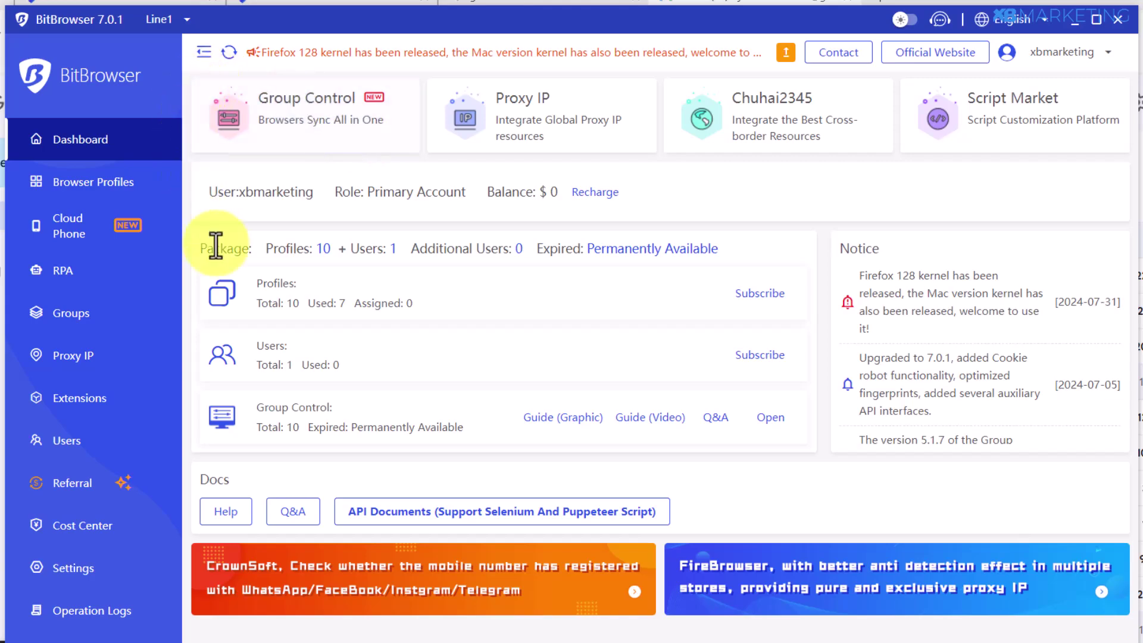
pyautogui.click(128, 190)
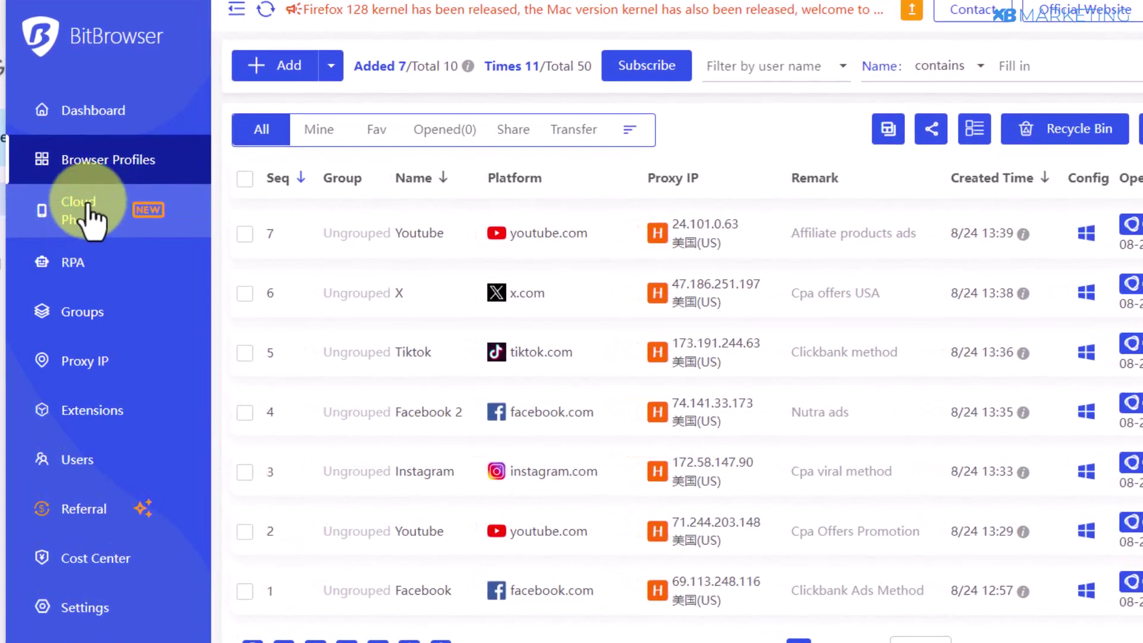
# Go through the empty Cloud Phone page to the RPA page showing 0 tasks.
pyautogui.click(88, 225)
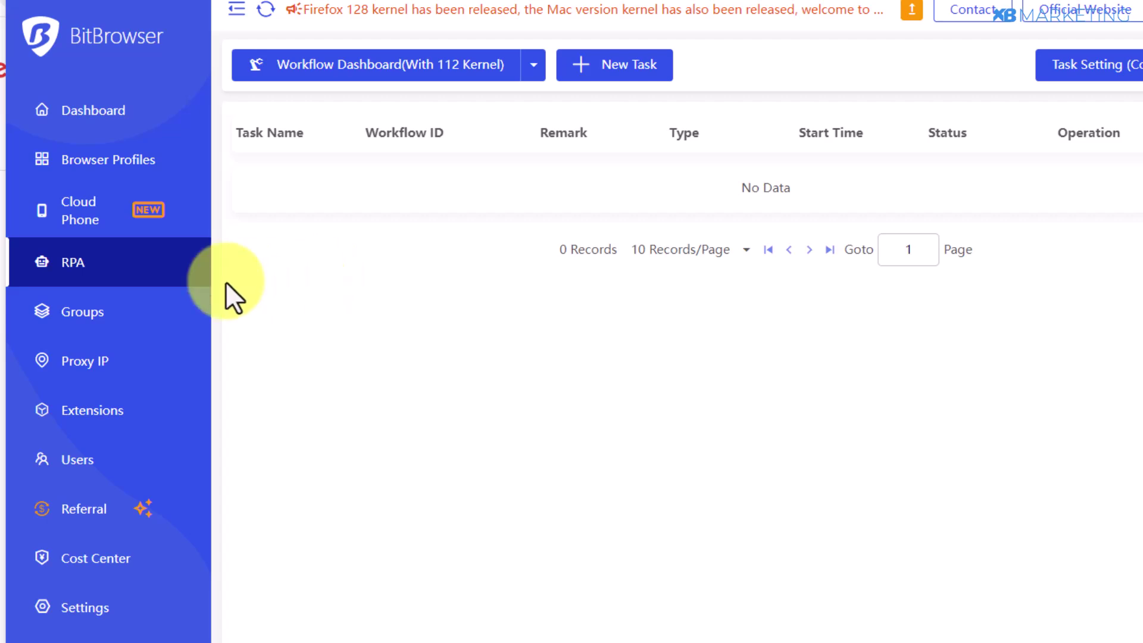
# Open the Groups page, which lists the Facebook group with 0 profiles.
pyautogui.click(84, 322)
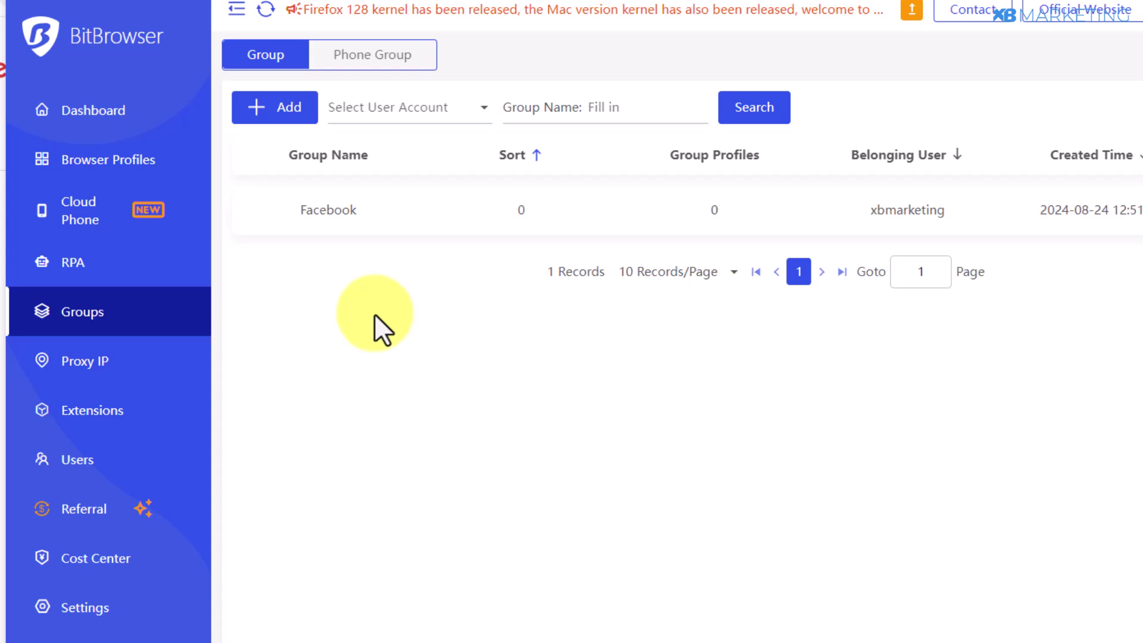
# Add a profile group named 'Youtube' with sort 0.
pyautogui.click(269, 108)
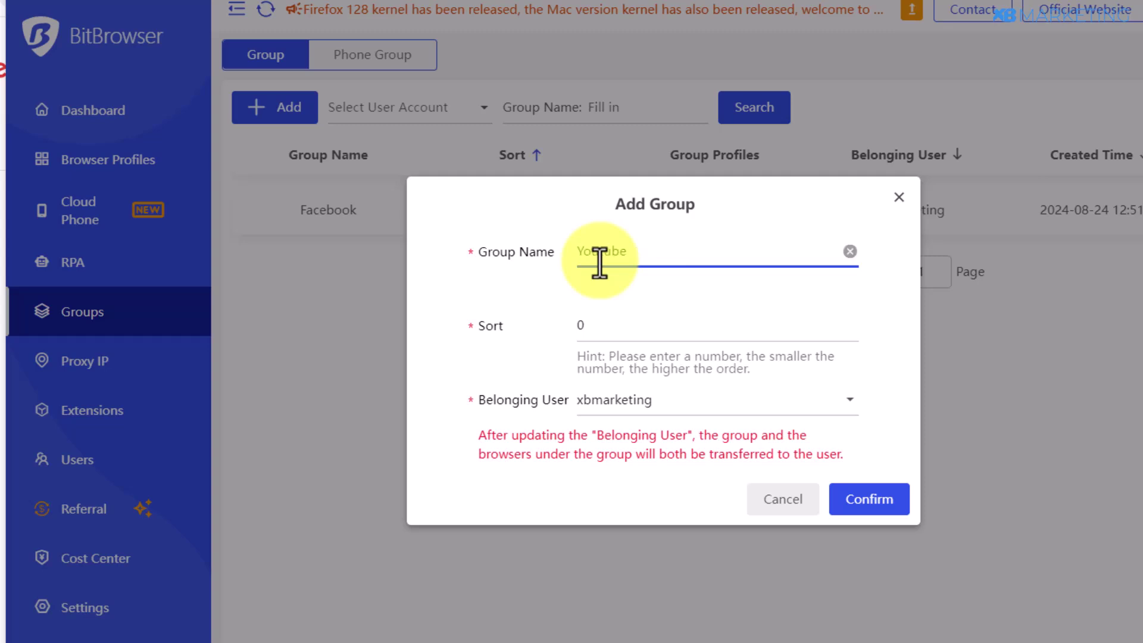
pyautogui.write('Youtube')
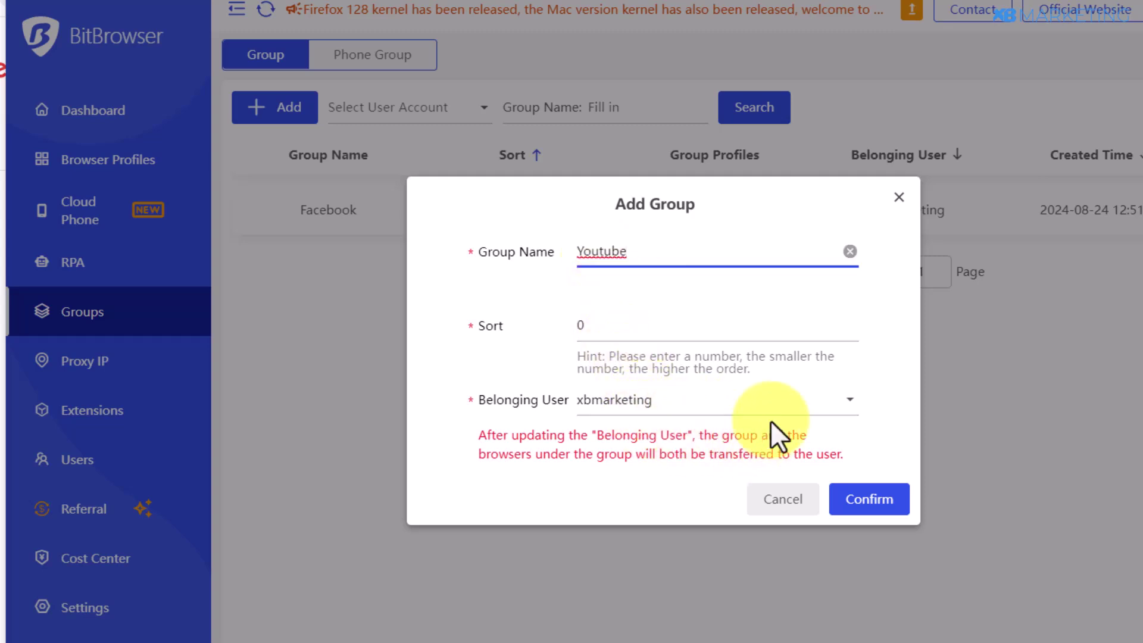
pyautogui.click(869, 500)
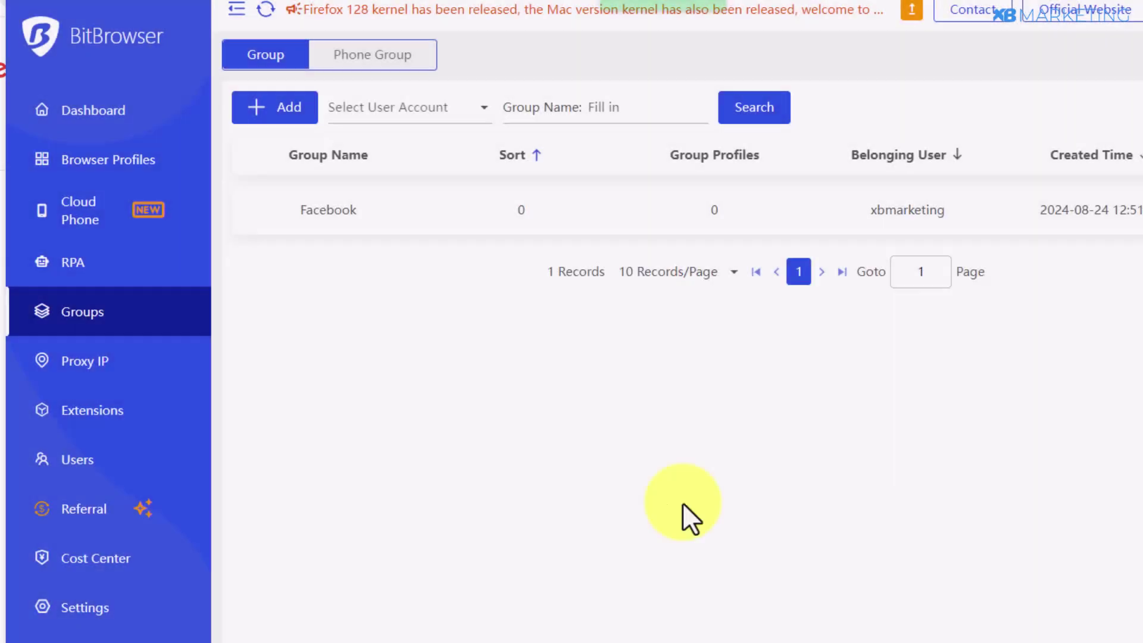
# Open the Proxy IP page, close the Tips notice, and browse providers like Proxyleet.com and IPFoxy.
pyautogui.click(92, 364)
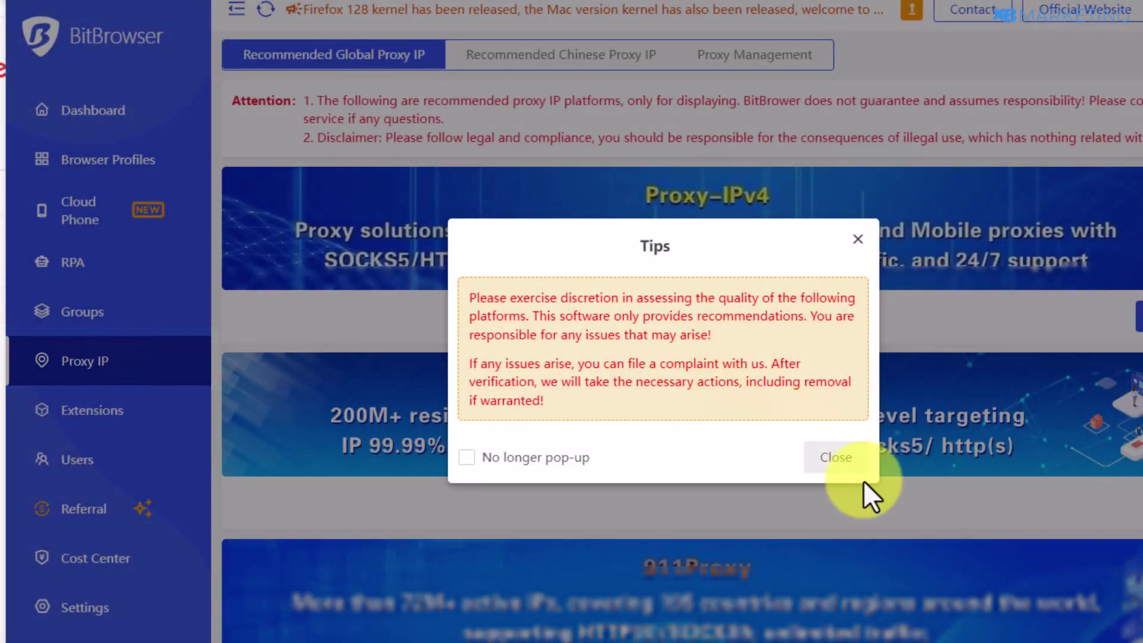
pyautogui.click(830, 464)
pyautogui.scroll(-3, 920, 416)
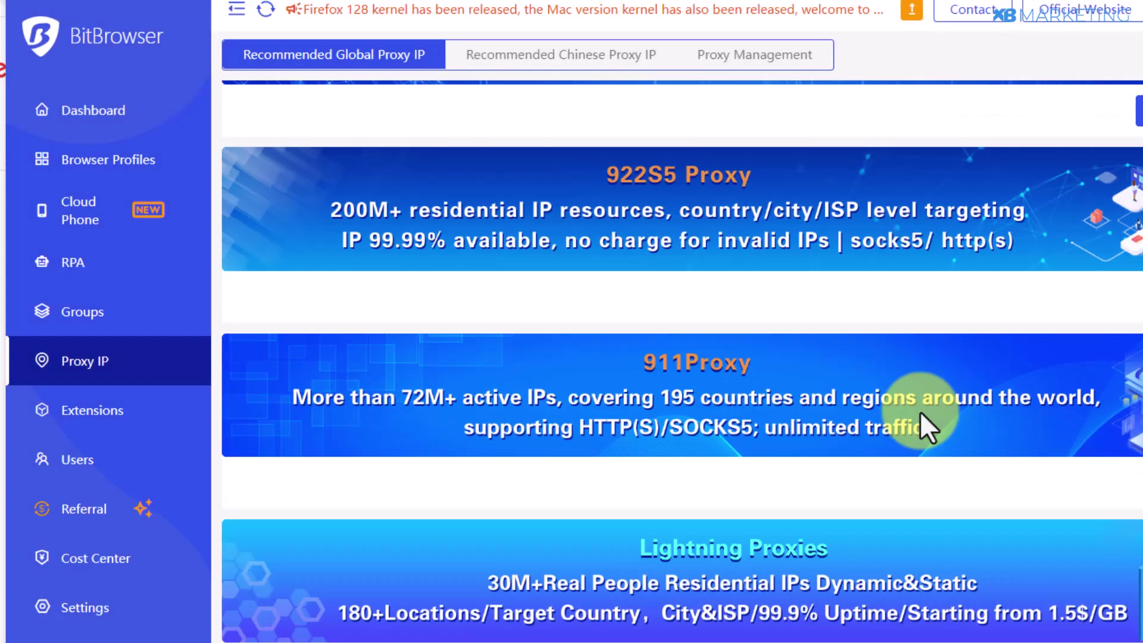
pyautogui.scroll(-8, 920, 411)
pyautogui.scroll(-7, 920, 411)
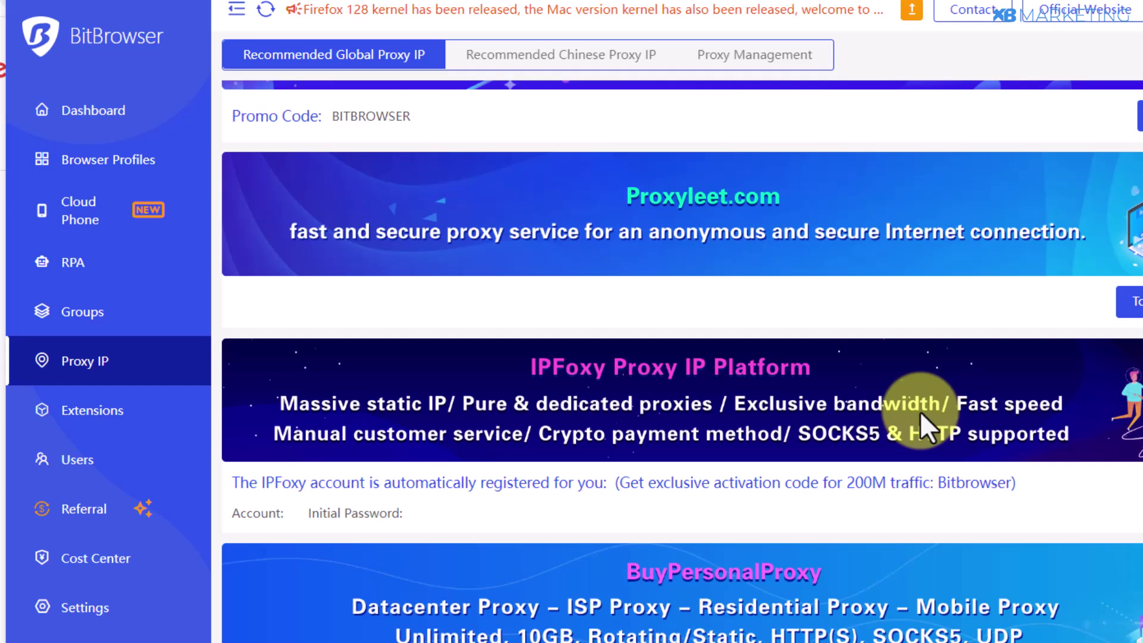
# Open the Extension Center and browse its categories down to TikNote under Marketing.
pyautogui.click(116, 413)
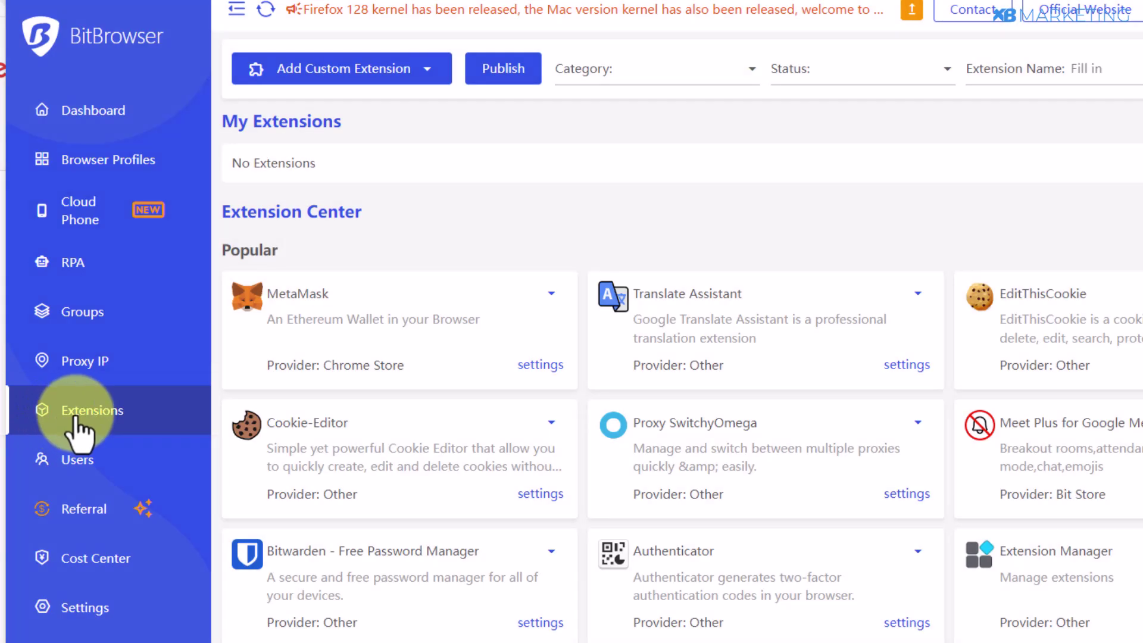
pyautogui.scroll(-3, 510, 386)
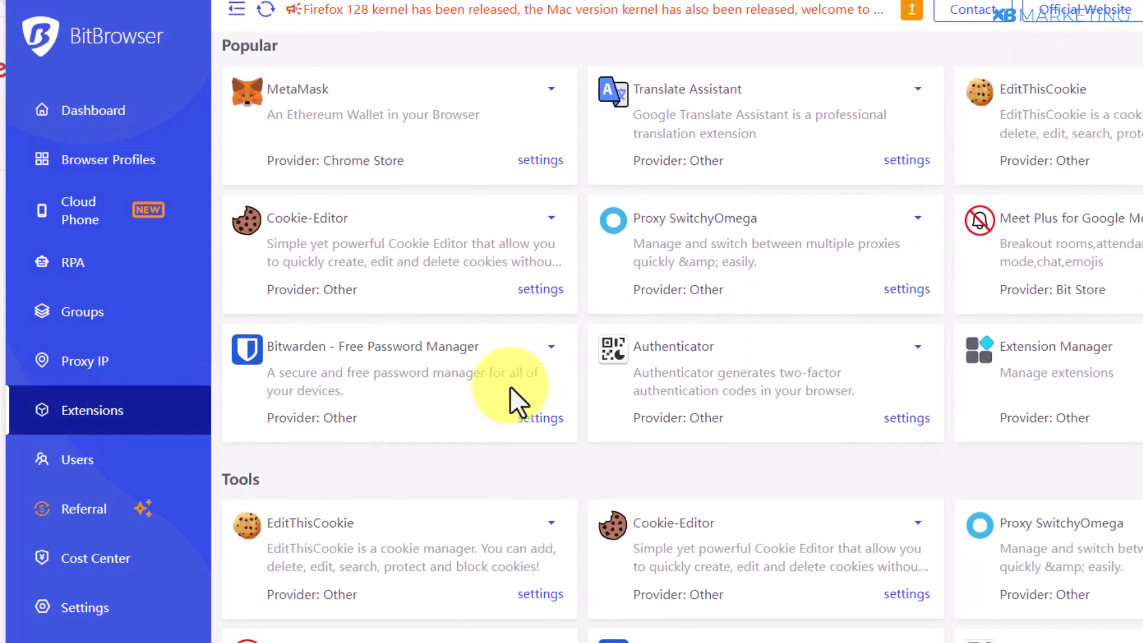
pyautogui.scroll(-2, 511, 382)
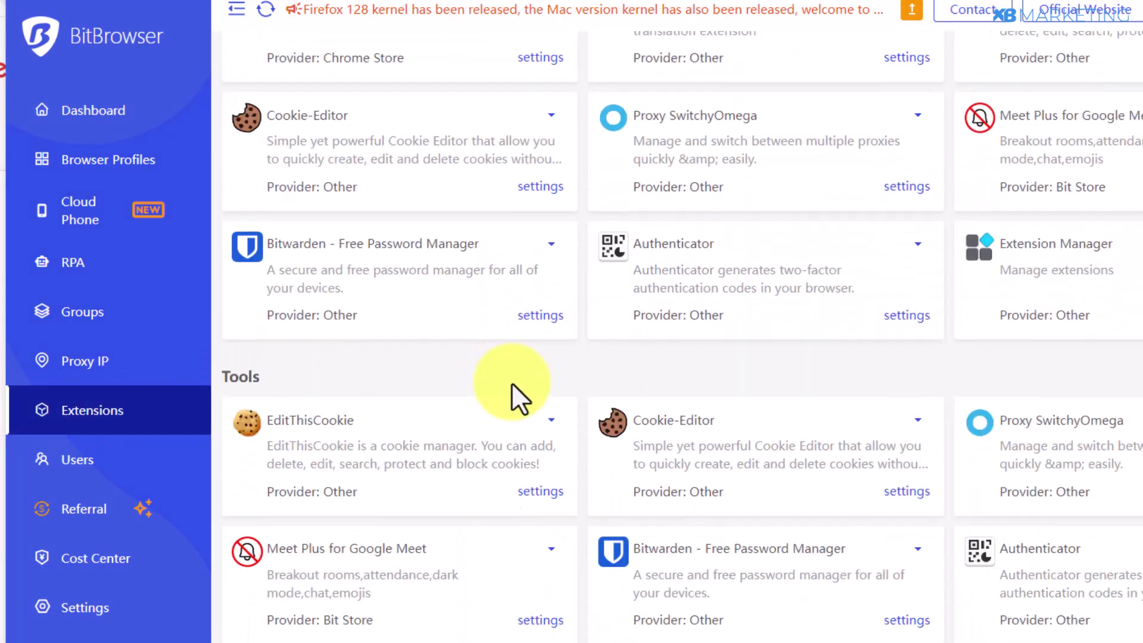
pyautogui.scroll(2, 511, 393)
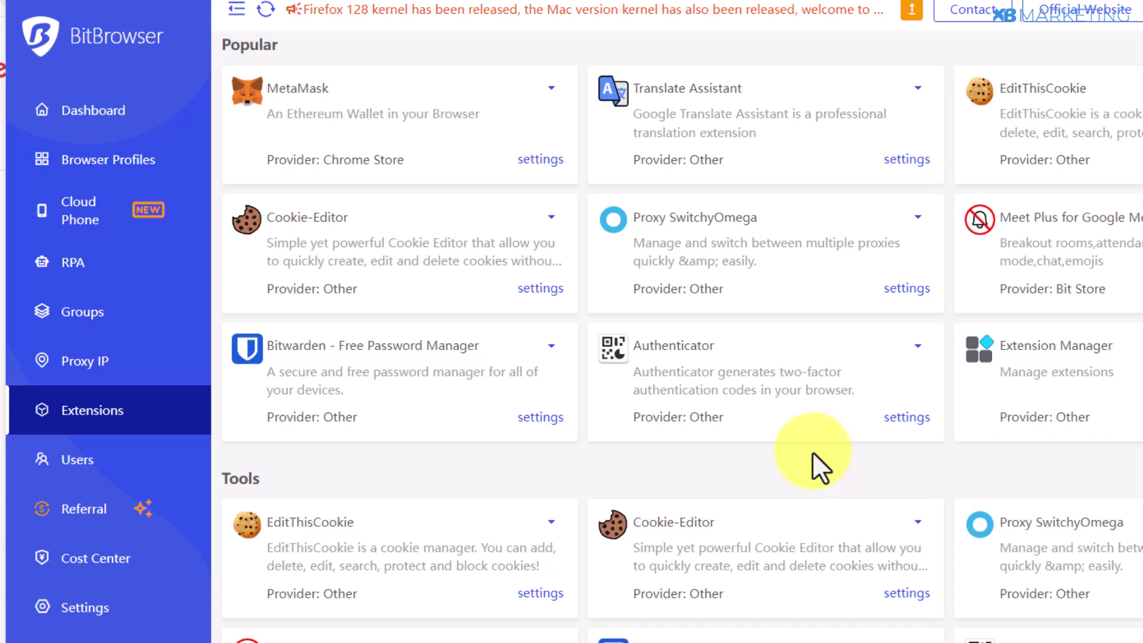
pyautogui.scroll(-8, 739, 446)
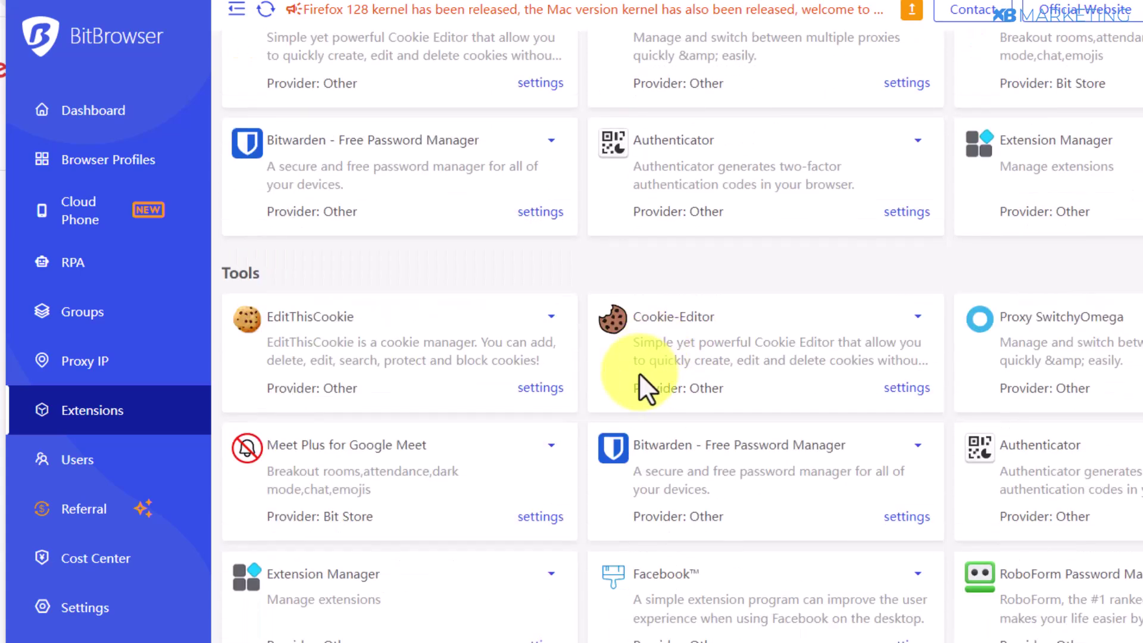
pyautogui.scroll(-10, 612, 352)
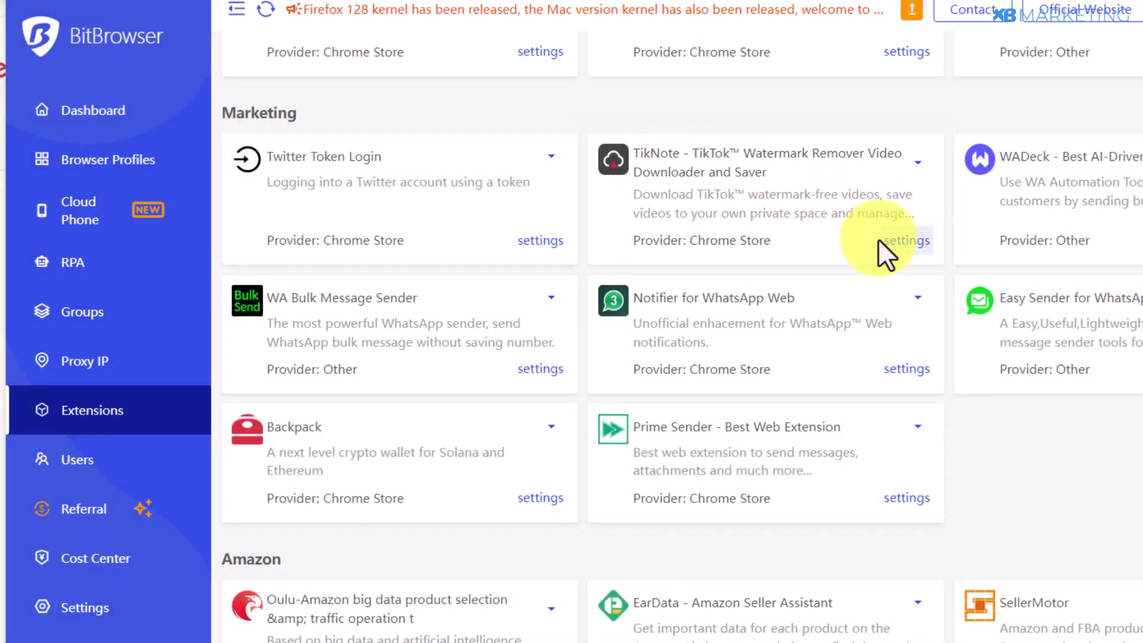
# Set TikNote to activate on Specified Browsers only, with just the Tiktok profile ticked.
pyautogui.click(906, 241)
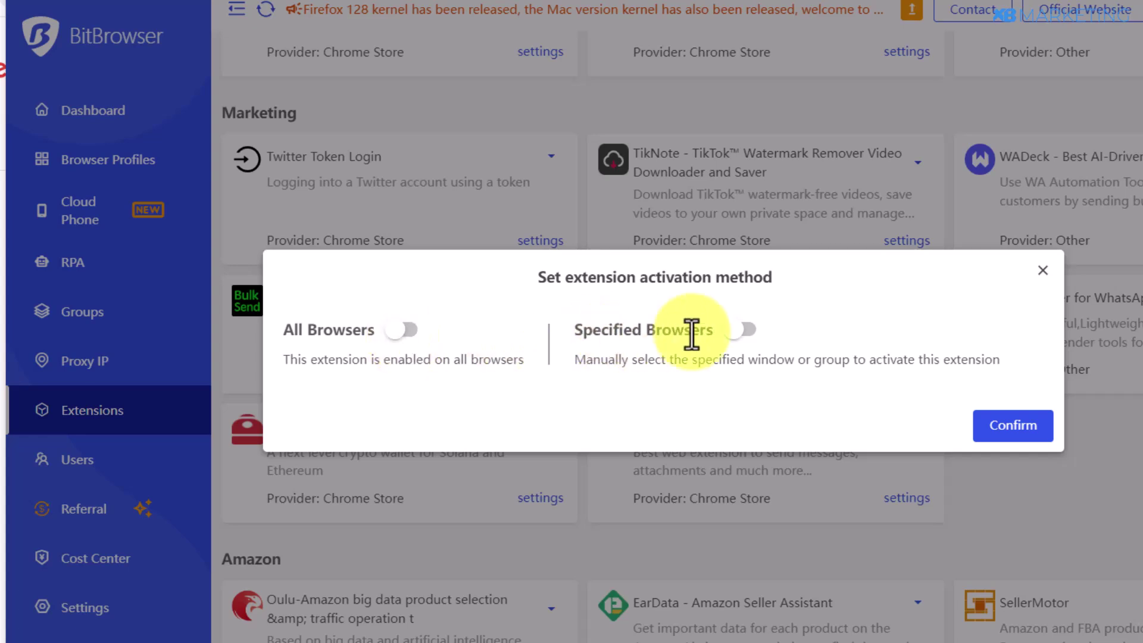
pyautogui.click(742, 329)
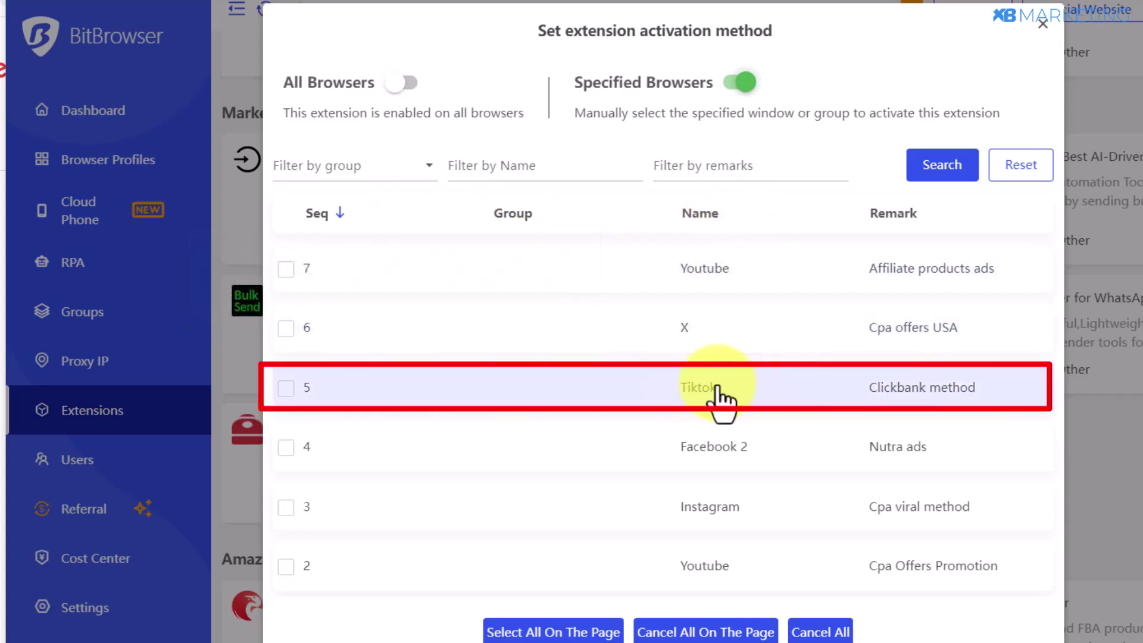
pyautogui.click(287, 391)
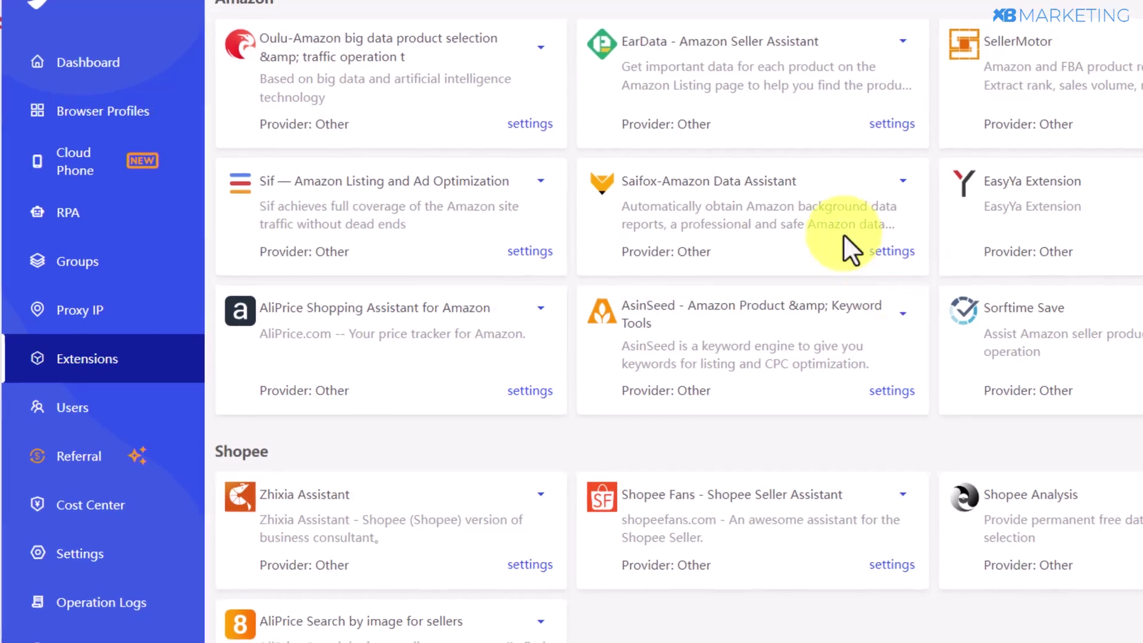
# Go to the Users page showing the Manager role and primary account user.
pyautogui.scroll(10, 821, 242)
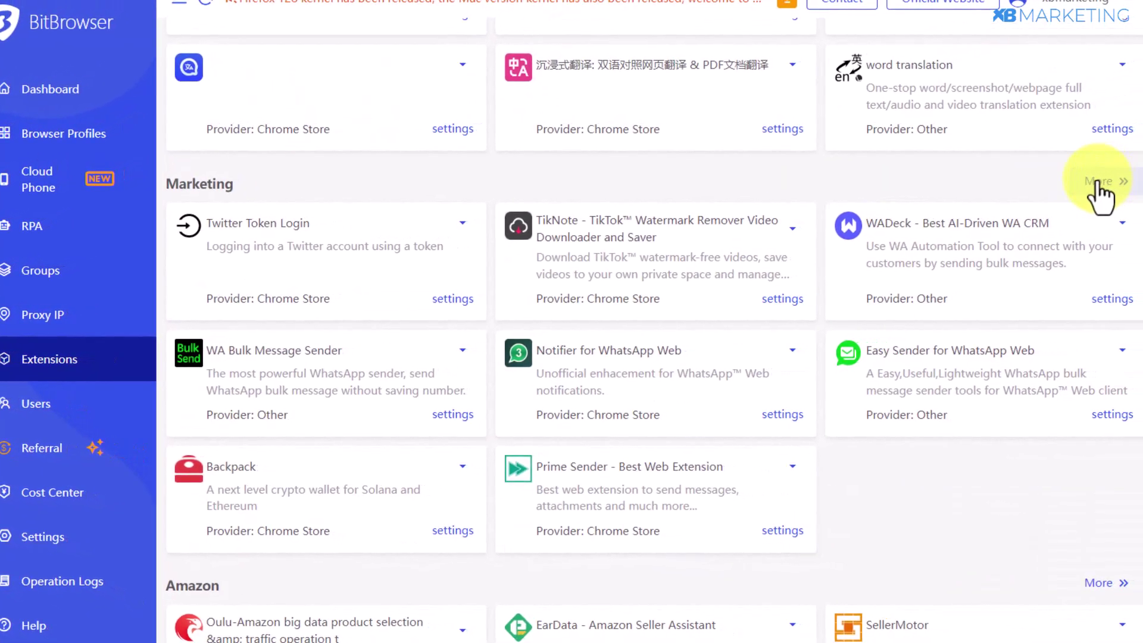
pyautogui.click(27, 407)
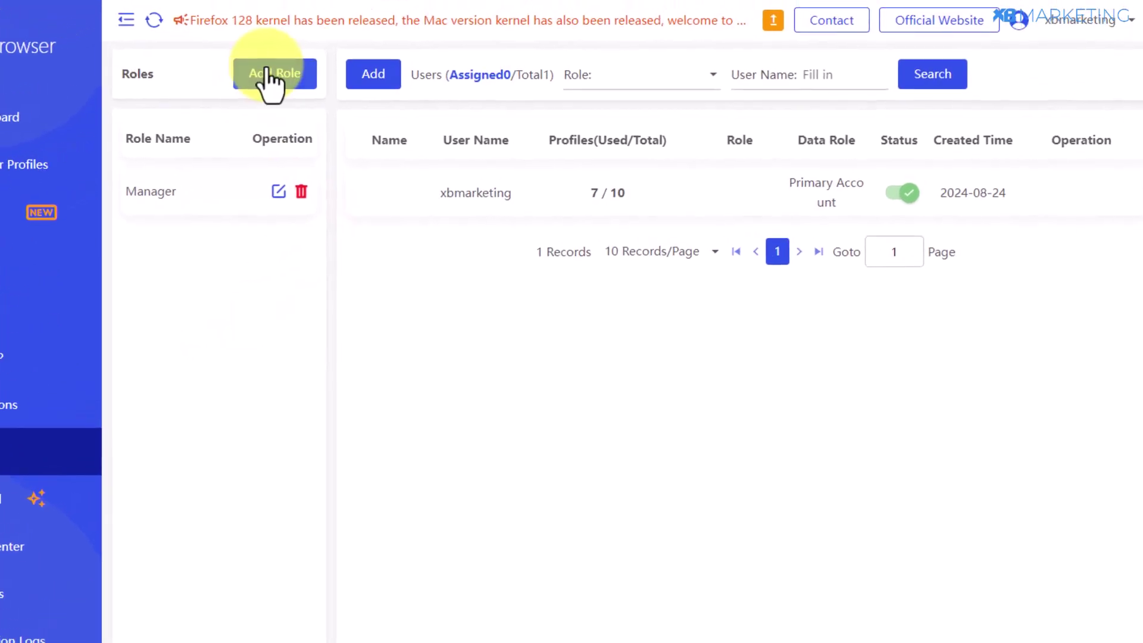
# Add a role named 'Managers' with all Browser Profiles permissions granted and confirm it.
pyautogui.click(270, 74)
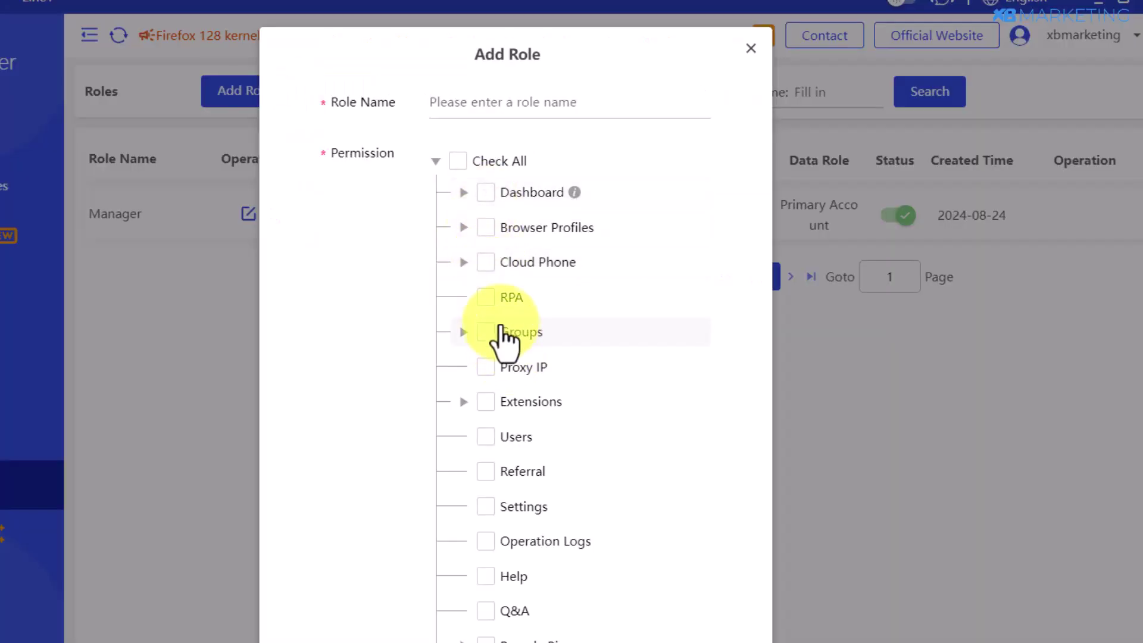
pyautogui.click(463, 227)
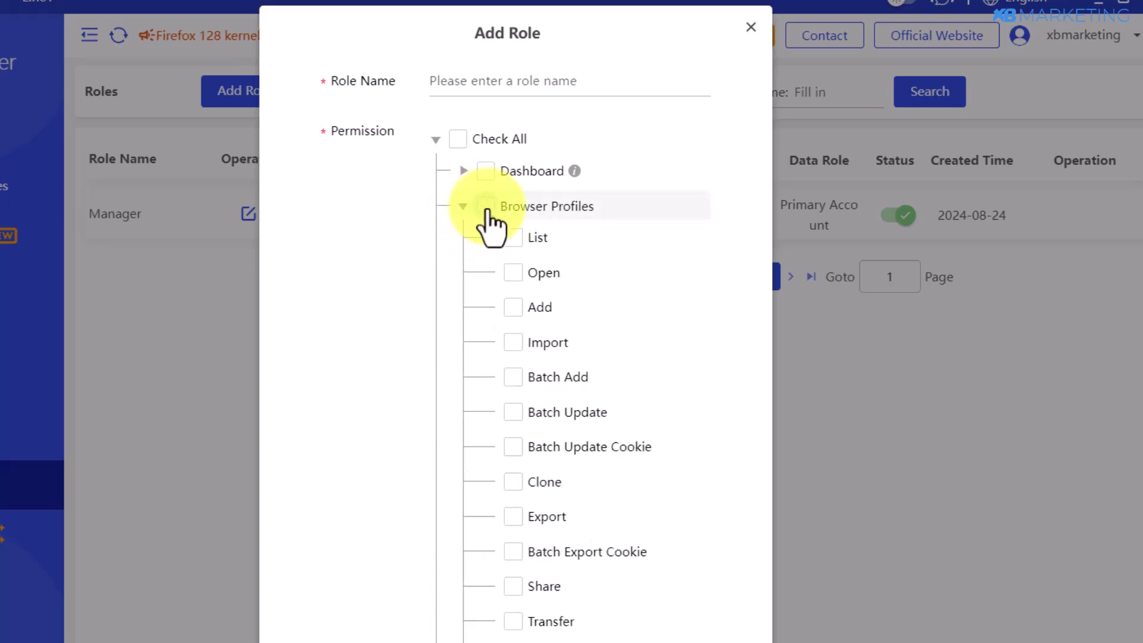
pyautogui.click(486, 207)
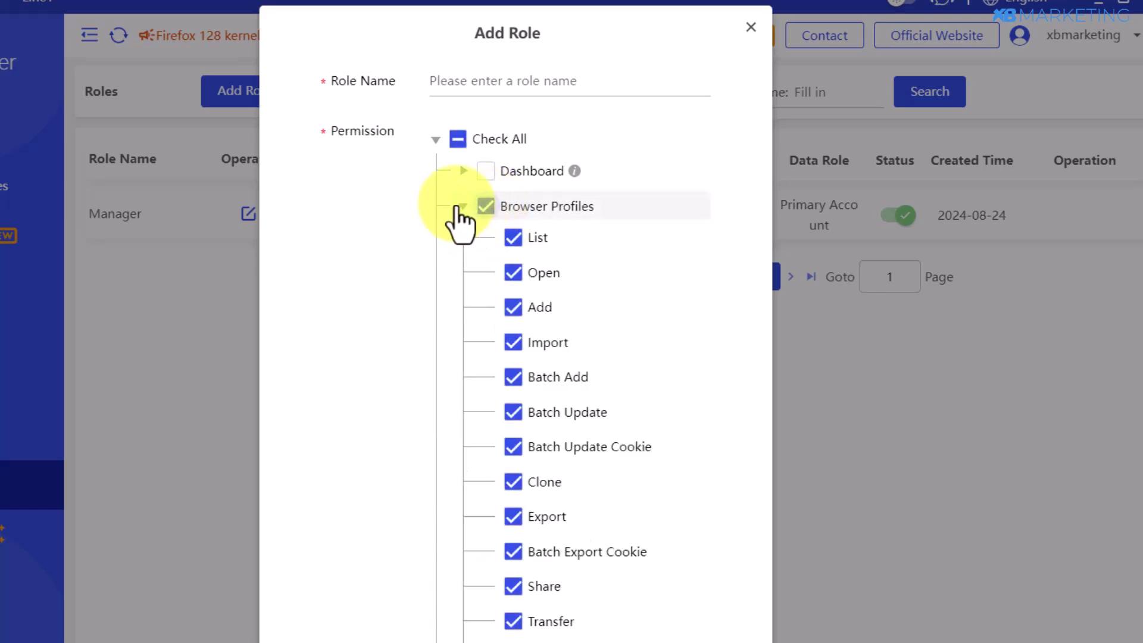
pyautogui.click(459, 207)
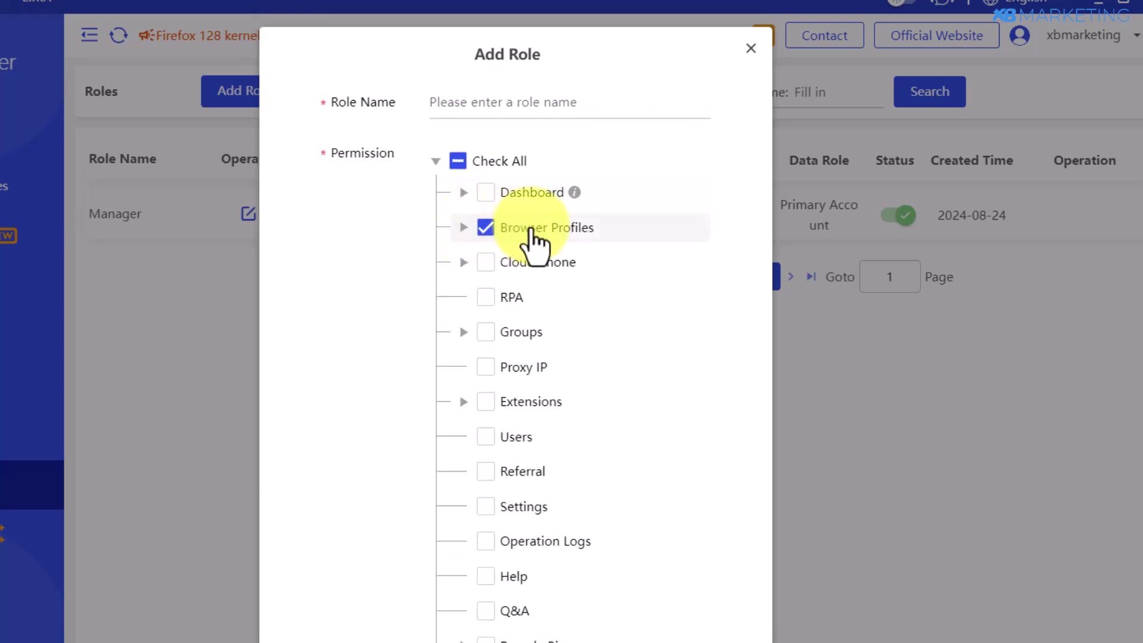
pyautogui.click(463, 228)
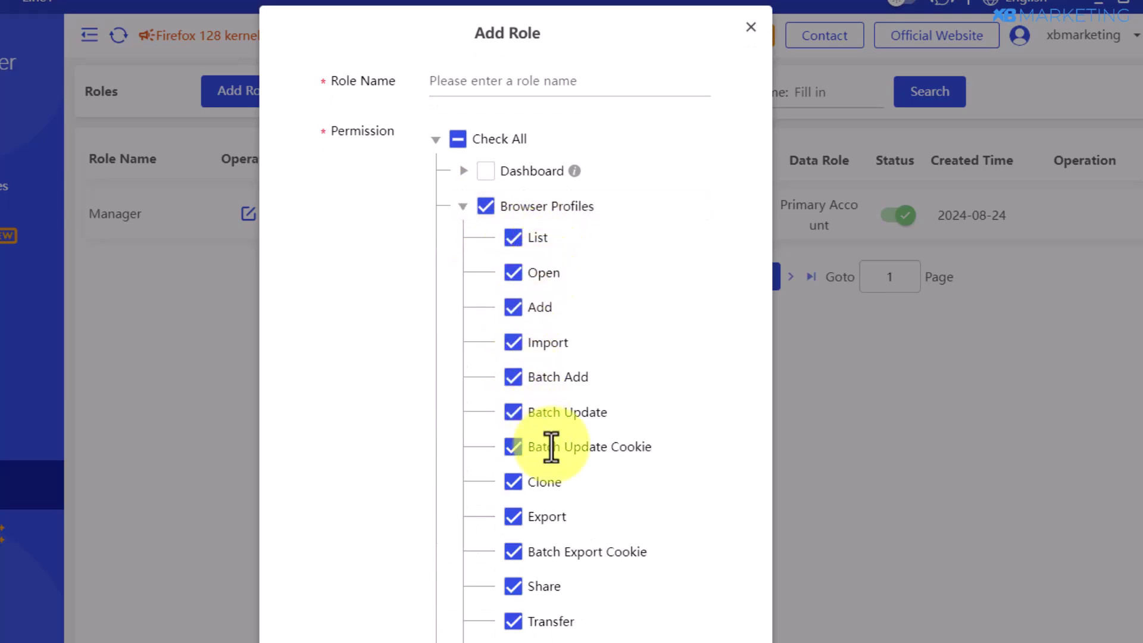
pyautogui.scroll(-2, 551, 446)
pyautogui.scroll(2, 546, 441)
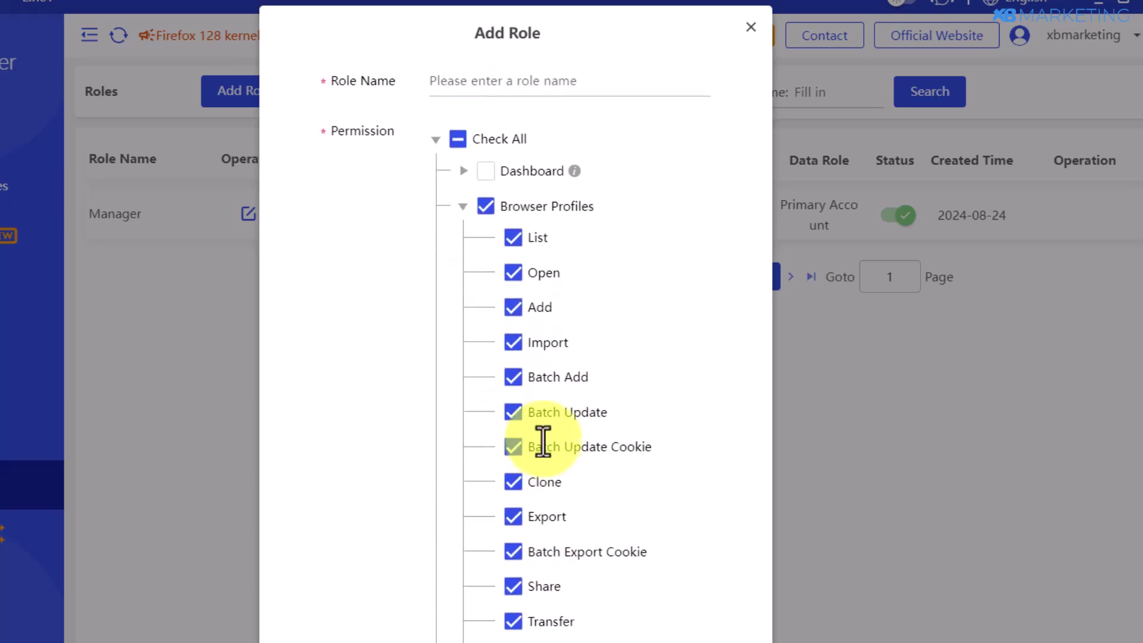
pyautogui.click(464, 206)
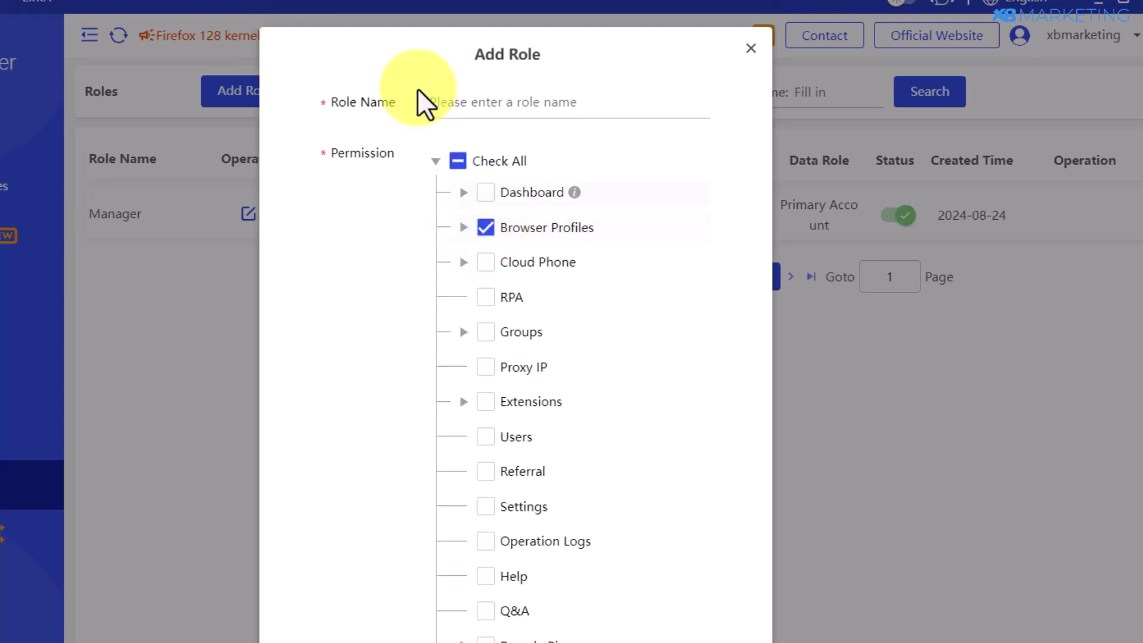
pyautogui.click(460, 103)
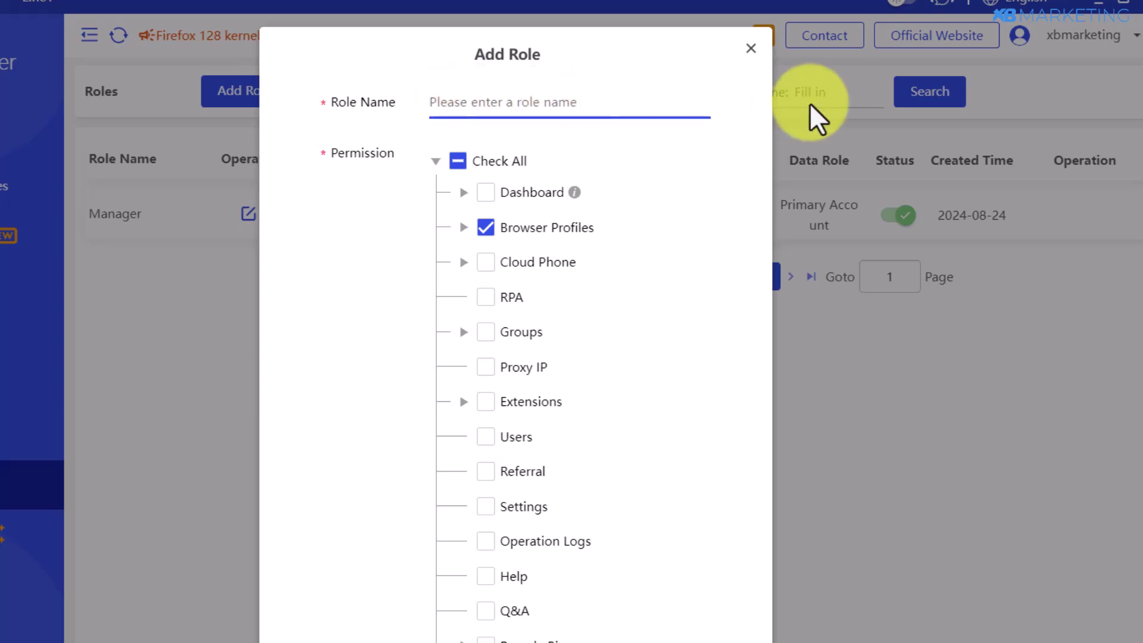
pyautogui.write('Manager')
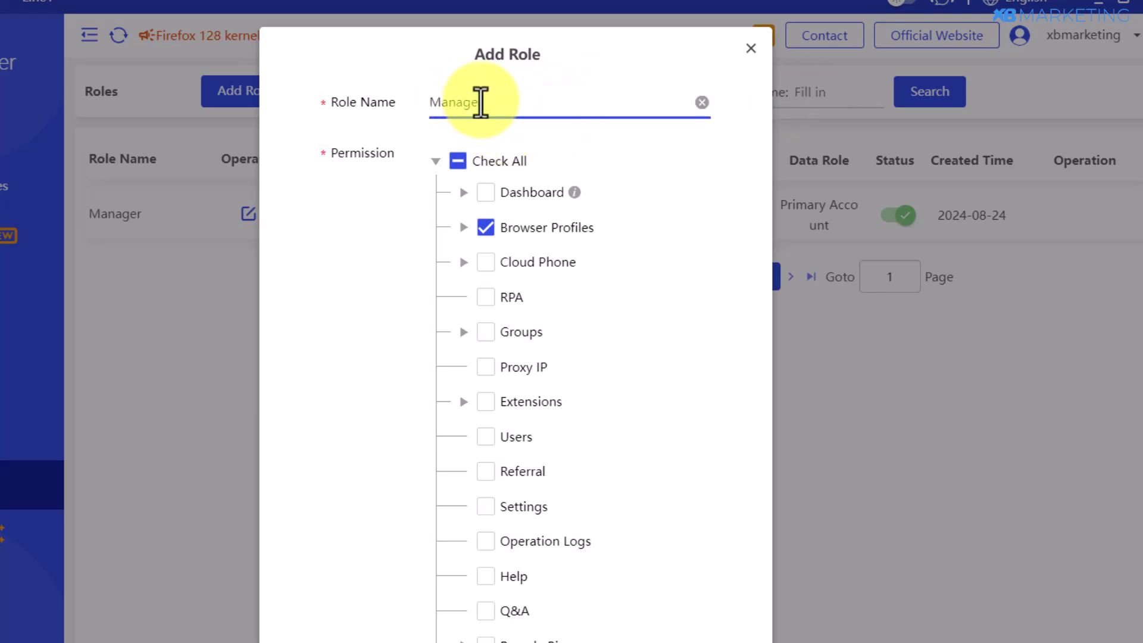
pyautogui.write('s')
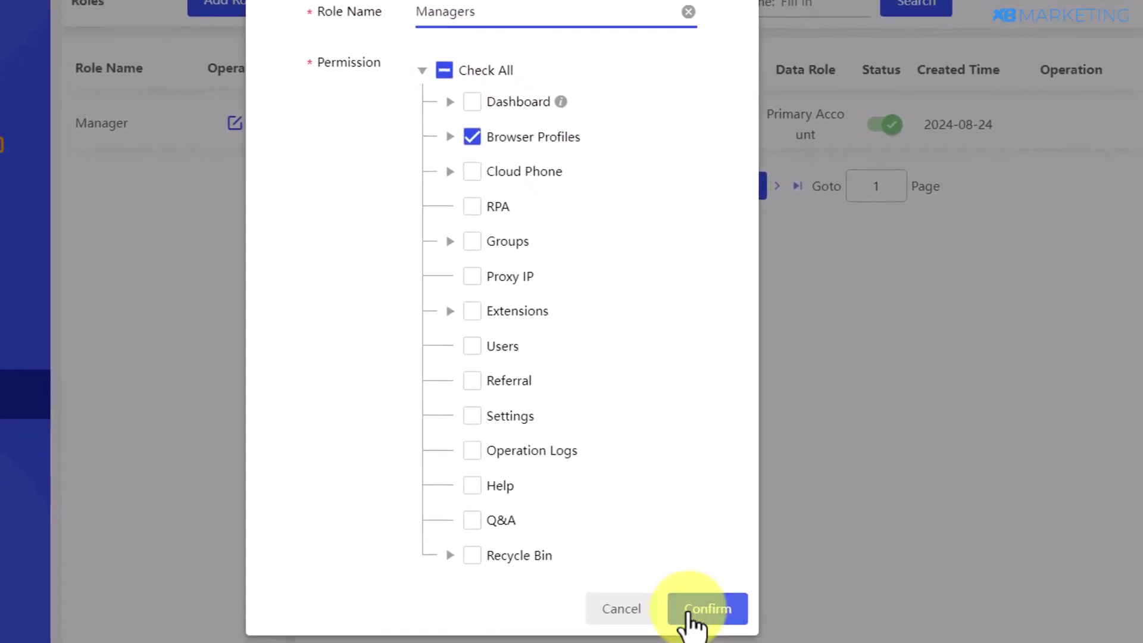
pyautogui.click(695, 610)
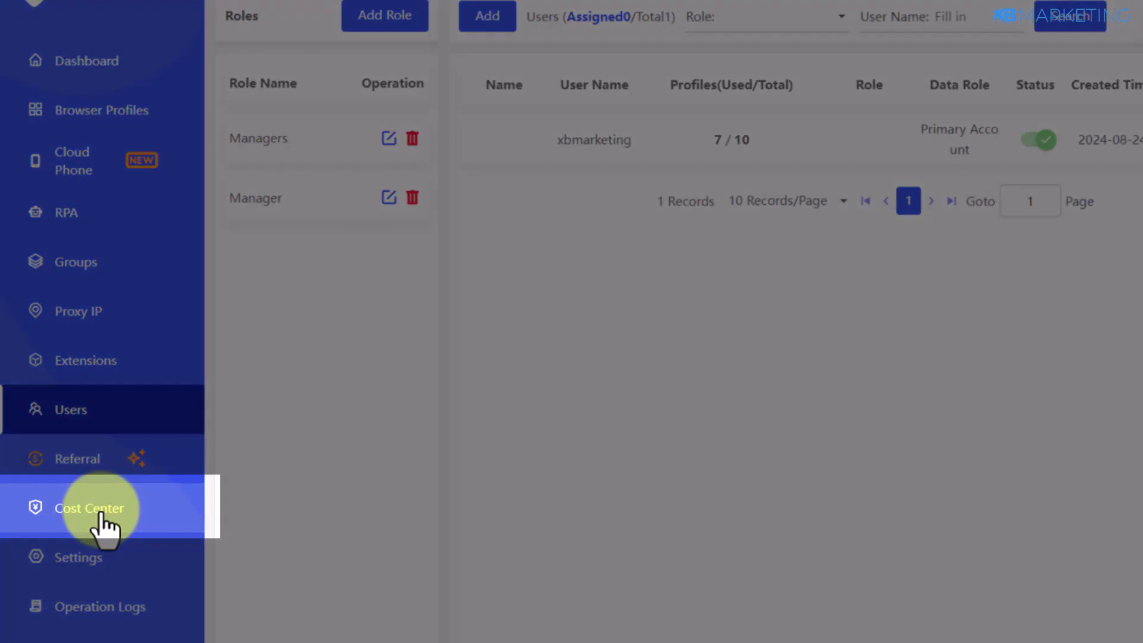
# In Cost Center, start a 100 PayPal recharge, then cancel it without paying.
pyautogui.click(100, 517)
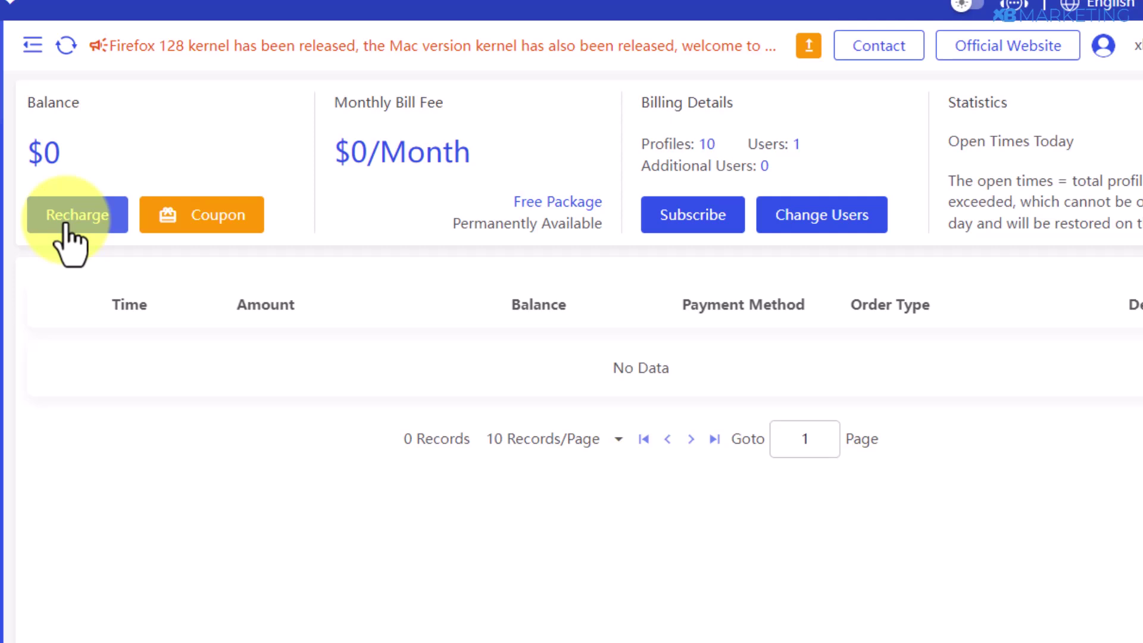
pyautogui.click(77, 218)
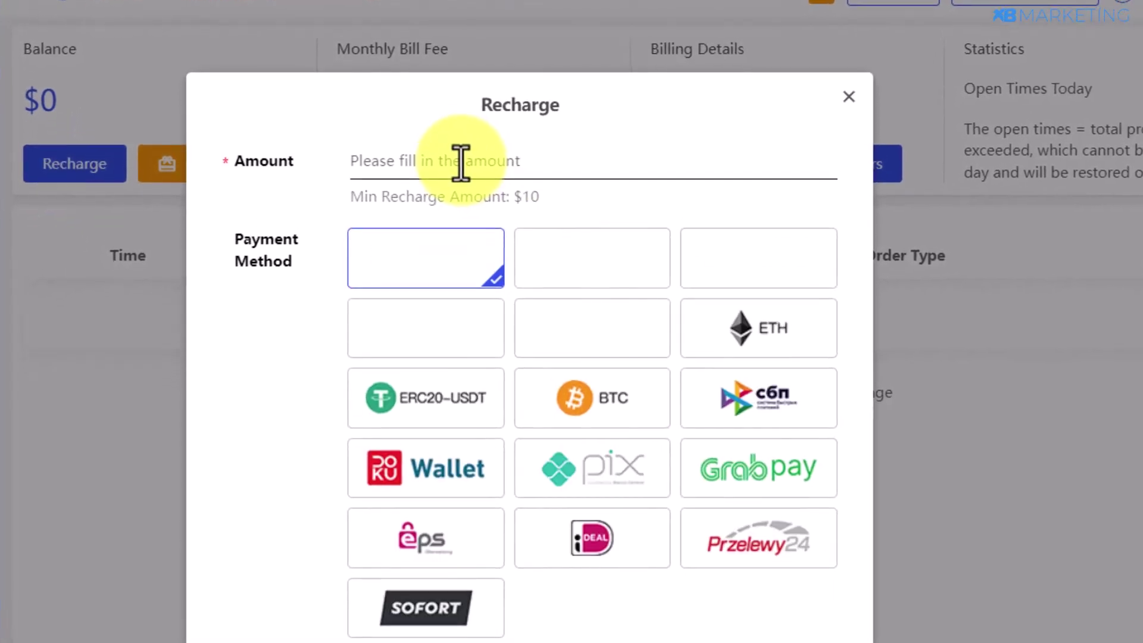
pyautogui.click(457, 203)
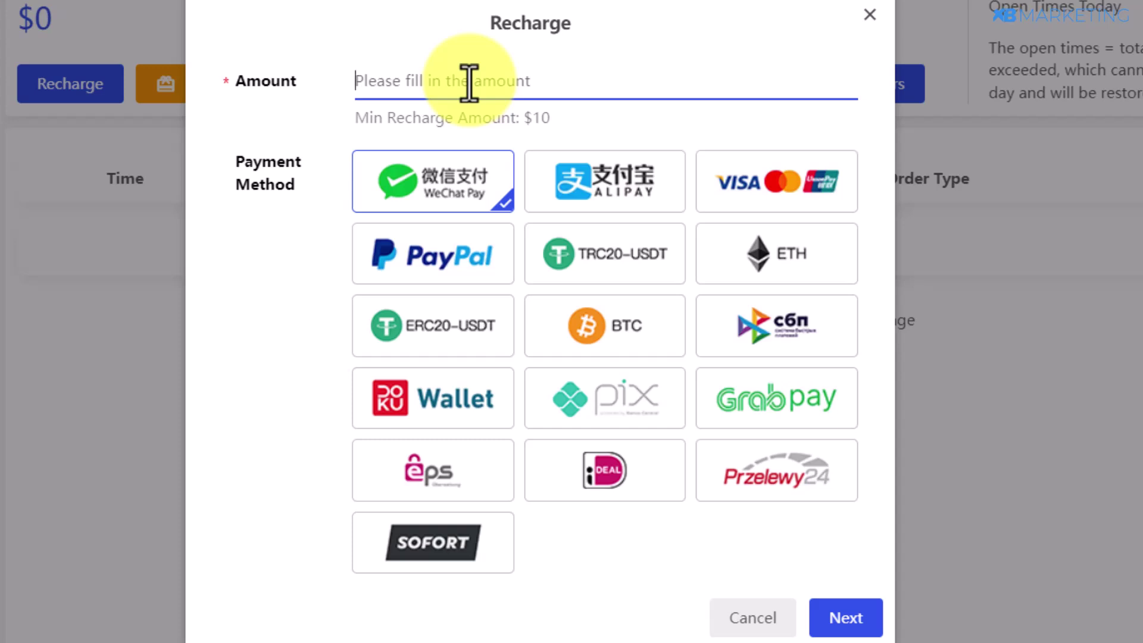
pyautogui.write('100')
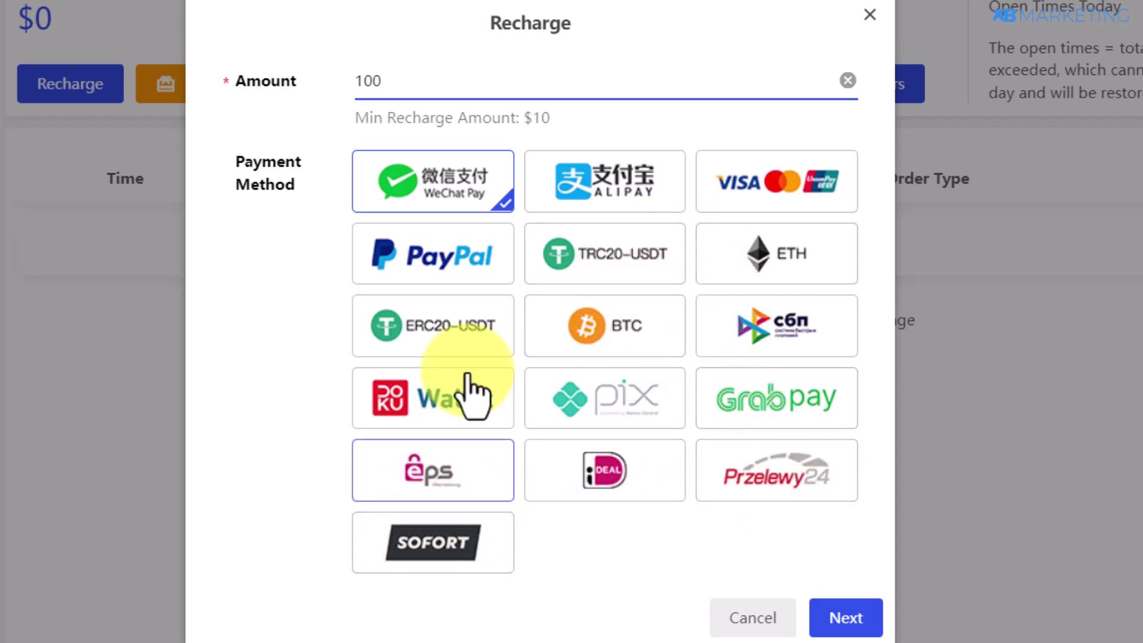
pyautogui.click(503, 265)
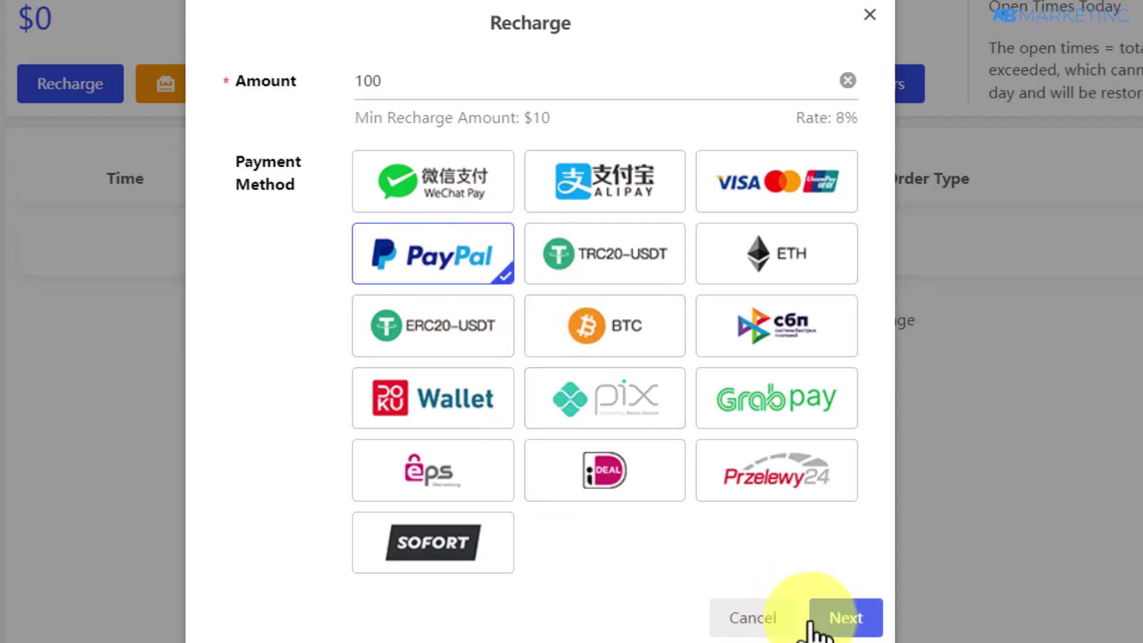
pyautogui.click(753, 618)
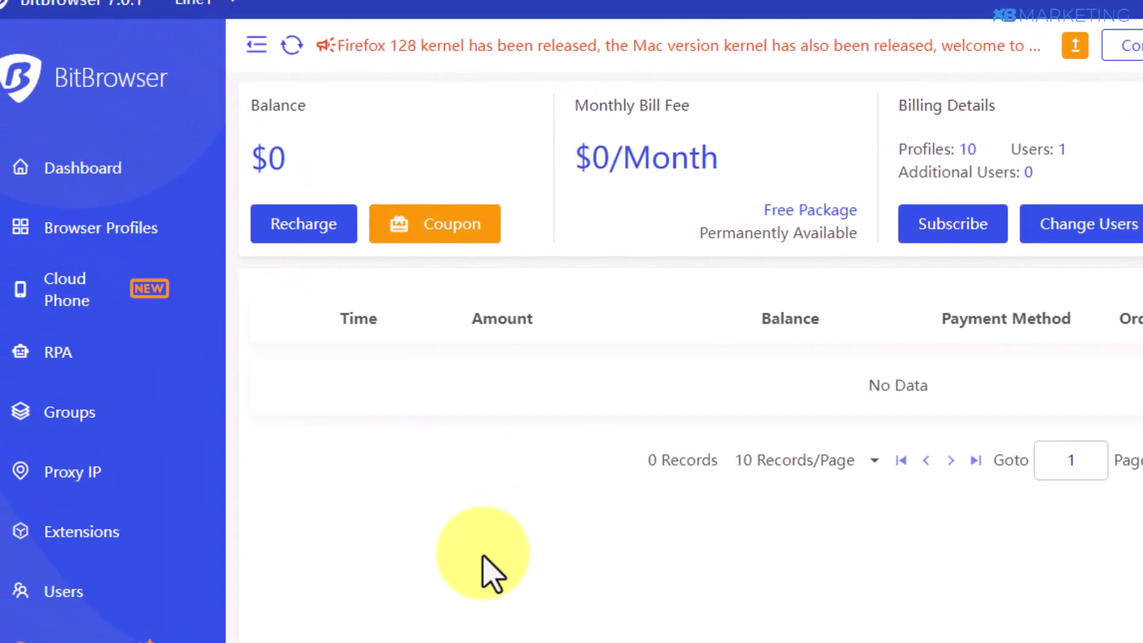
# From Browser Profiles, check the 500-profile, 12-user subscription package and its cycle prices.
pyautogui.click(126, 239)
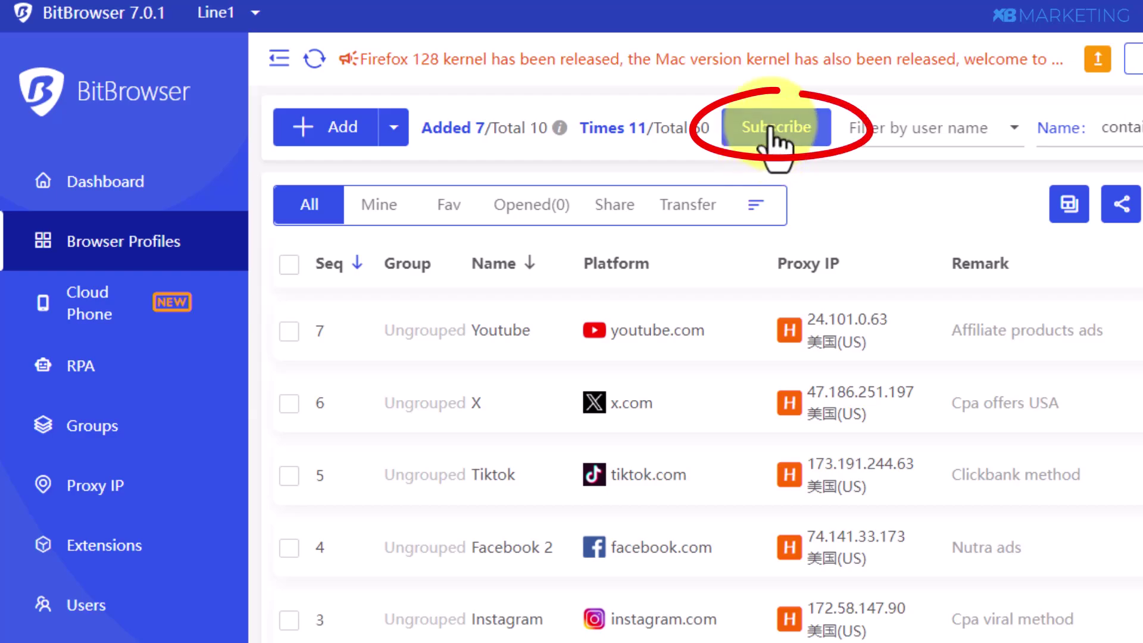
pyautogui.click(771, 133)
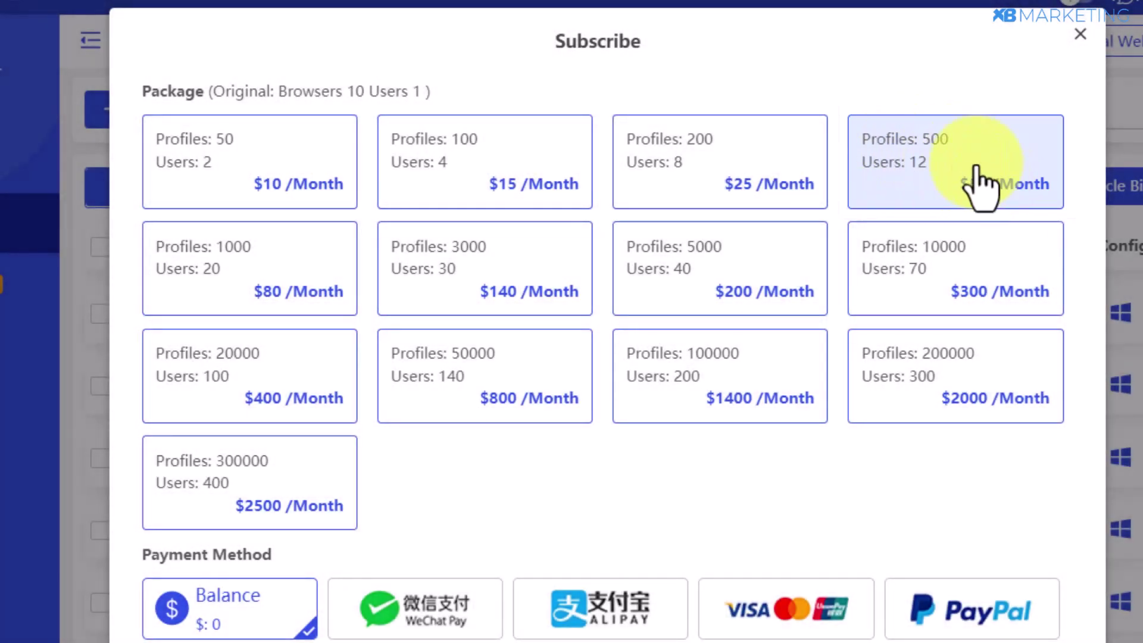
pyautogui.click(936, 173)
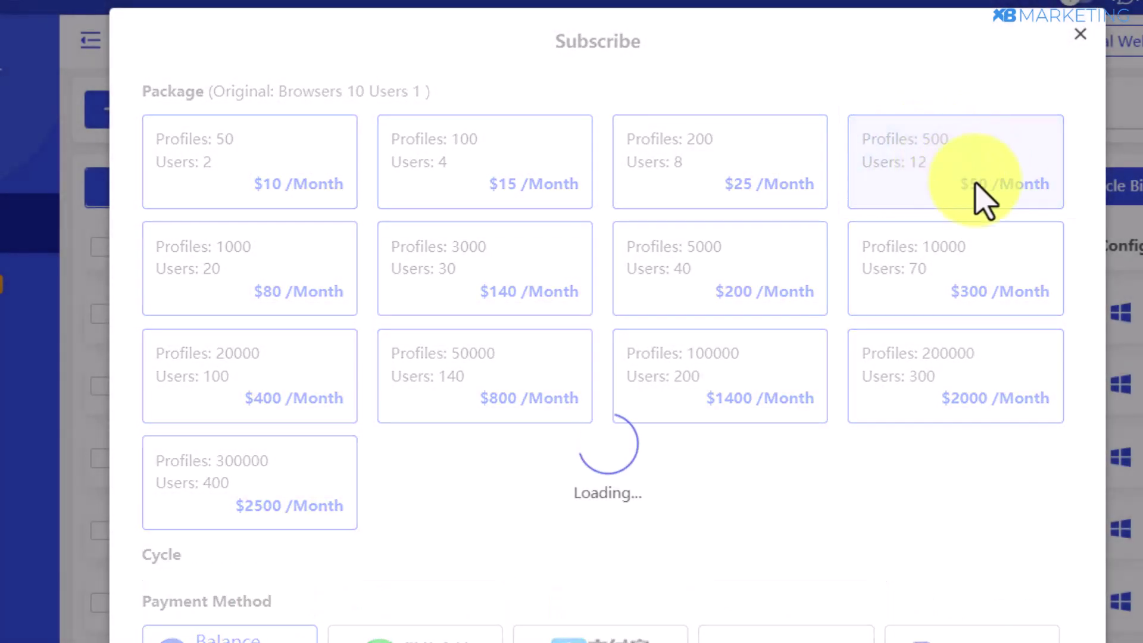
pyautogui.scroll(-5, 983, 178)
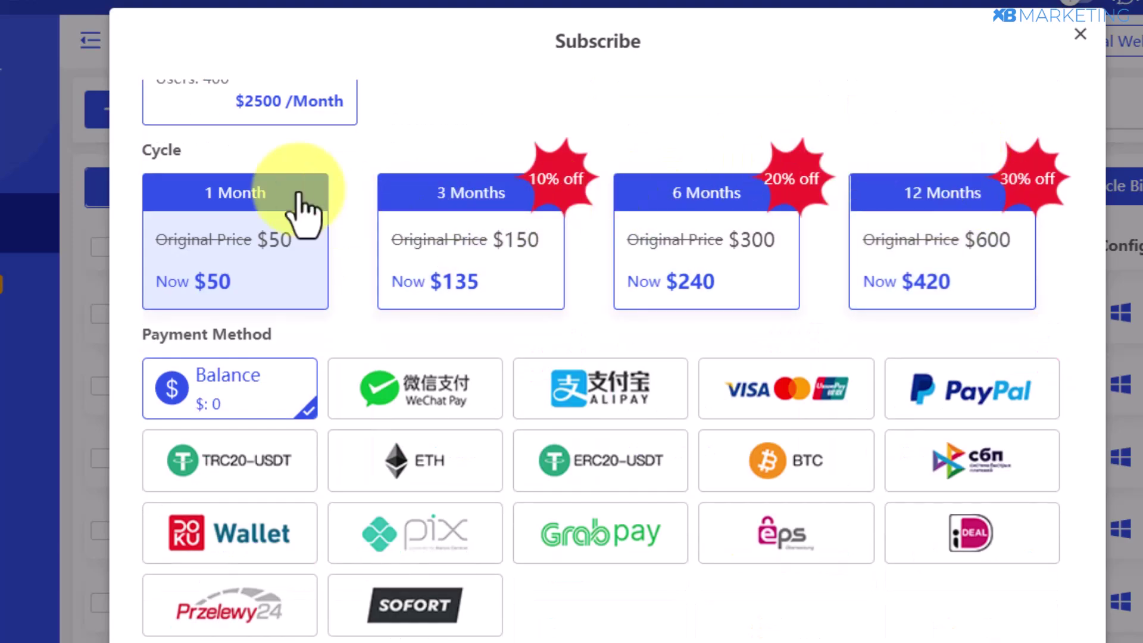
pyautogui.scroll(5, 880, 230)
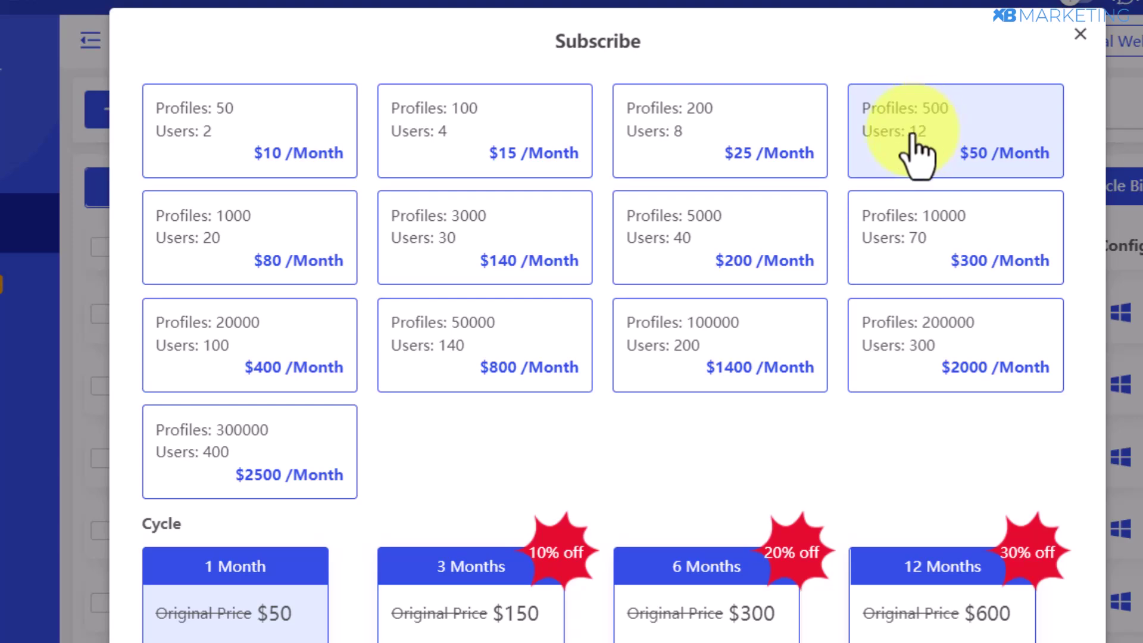
pyautogui.scroll(-1, 597, 310)
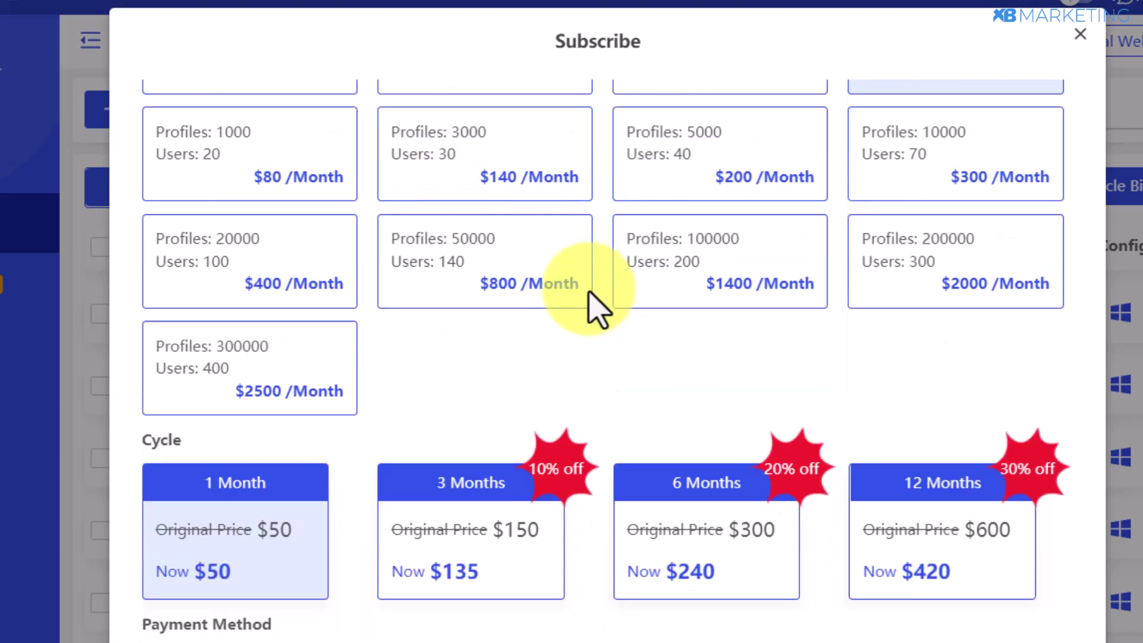
pyautogui.scroll(-4, 553, 297)
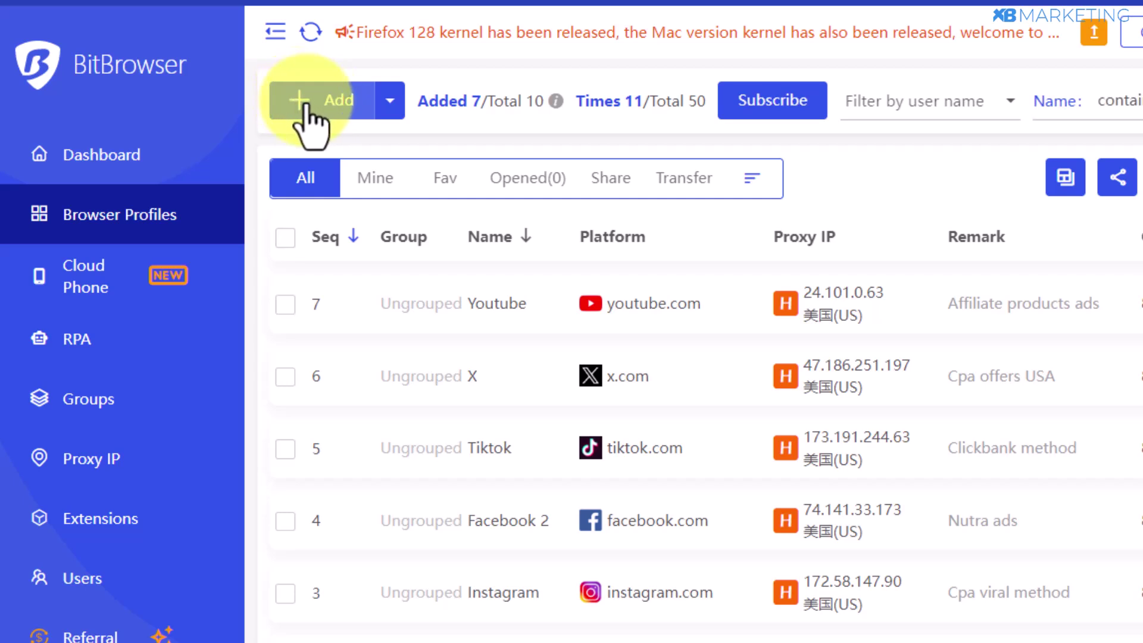
# Start a new browser profile assigned to the Facebook group.
pyautogui.click(389, 101)
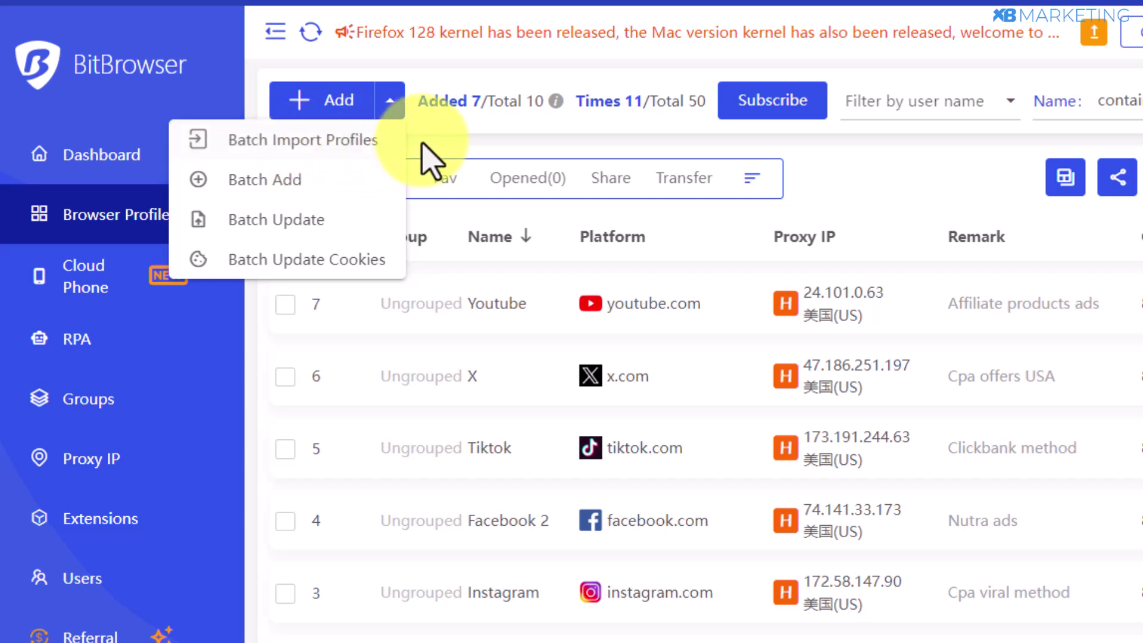
pyautogui.click(307, 98)
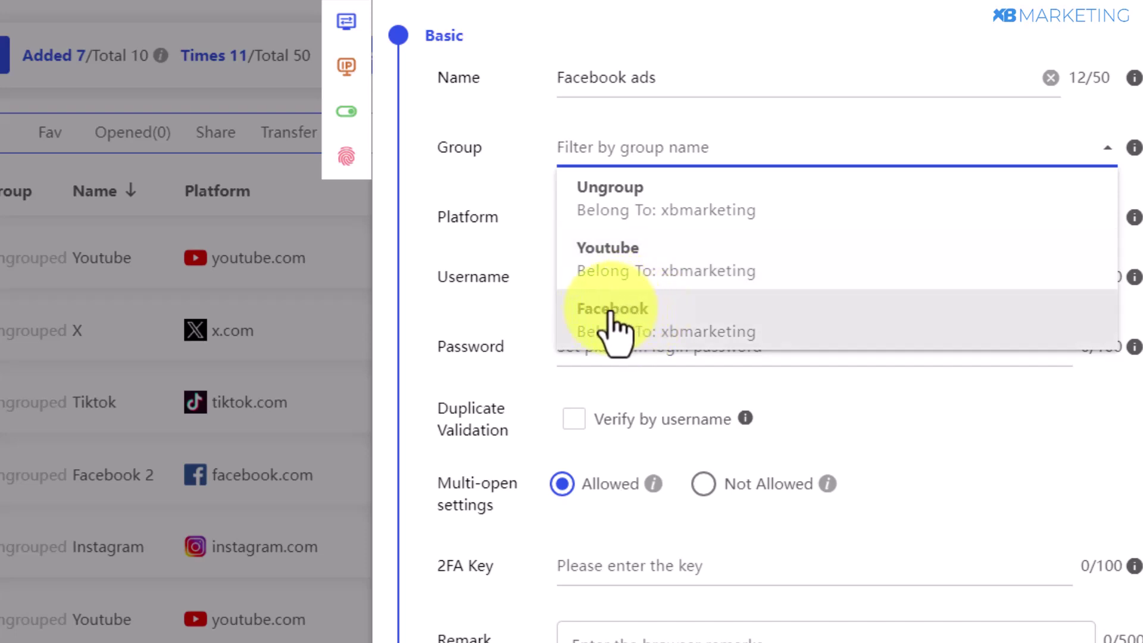
pyautogui.click(613, 328)
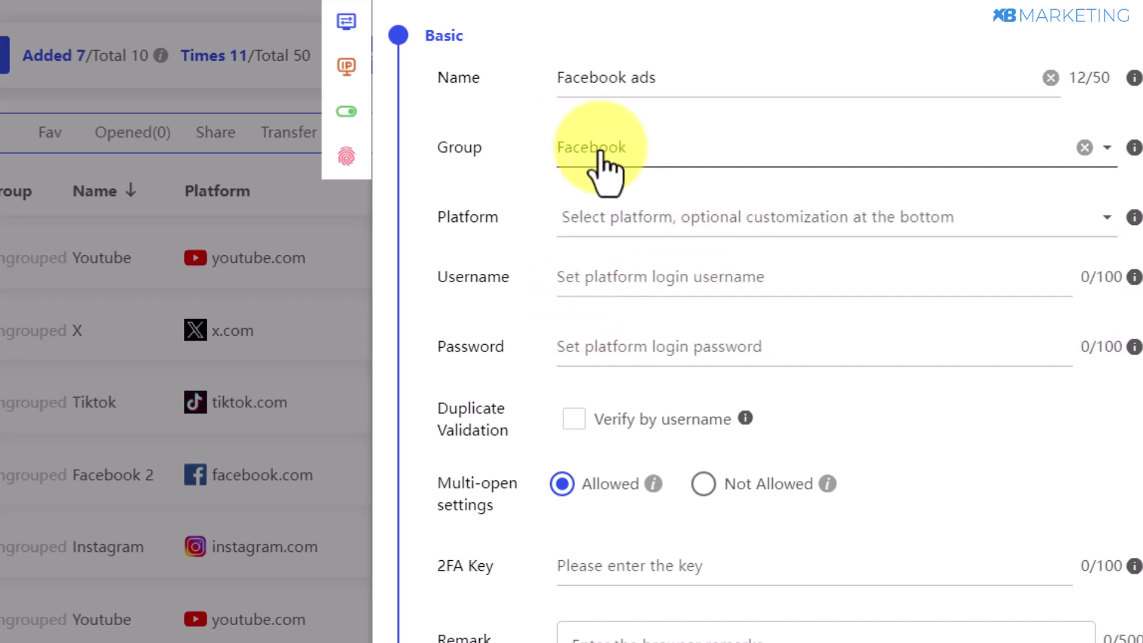
# Browse the list of platforms in the profile's Platform dropdown.
pyautogui.click(629, 217)
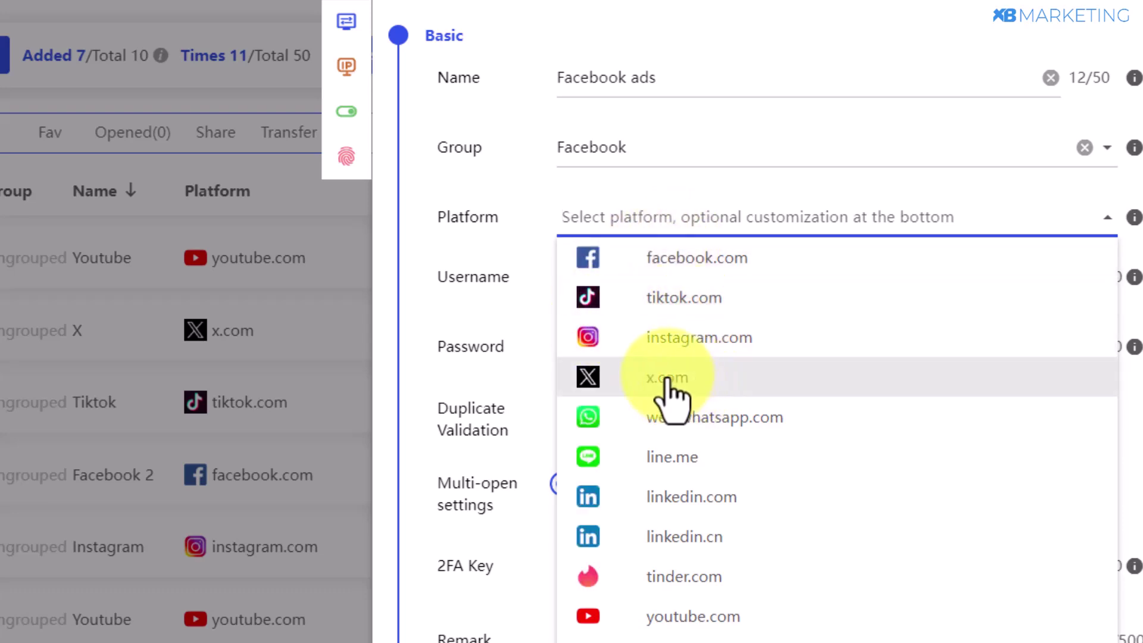
pyautogui.scroll(-2, 676, 384)
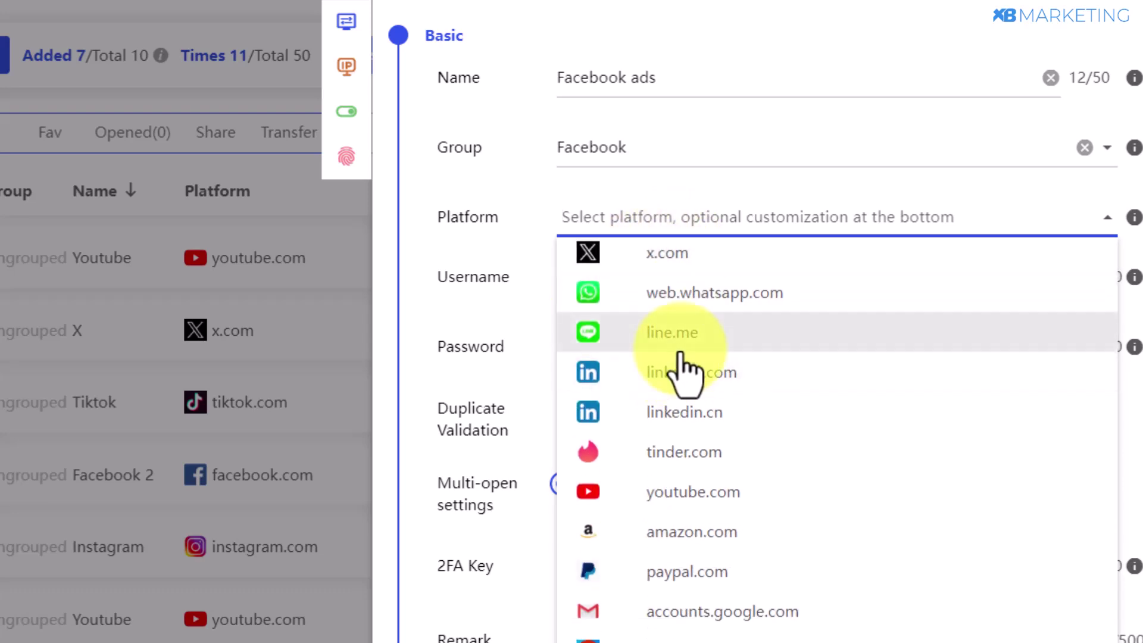
pyautogui.scroll(-3, 684, 366)
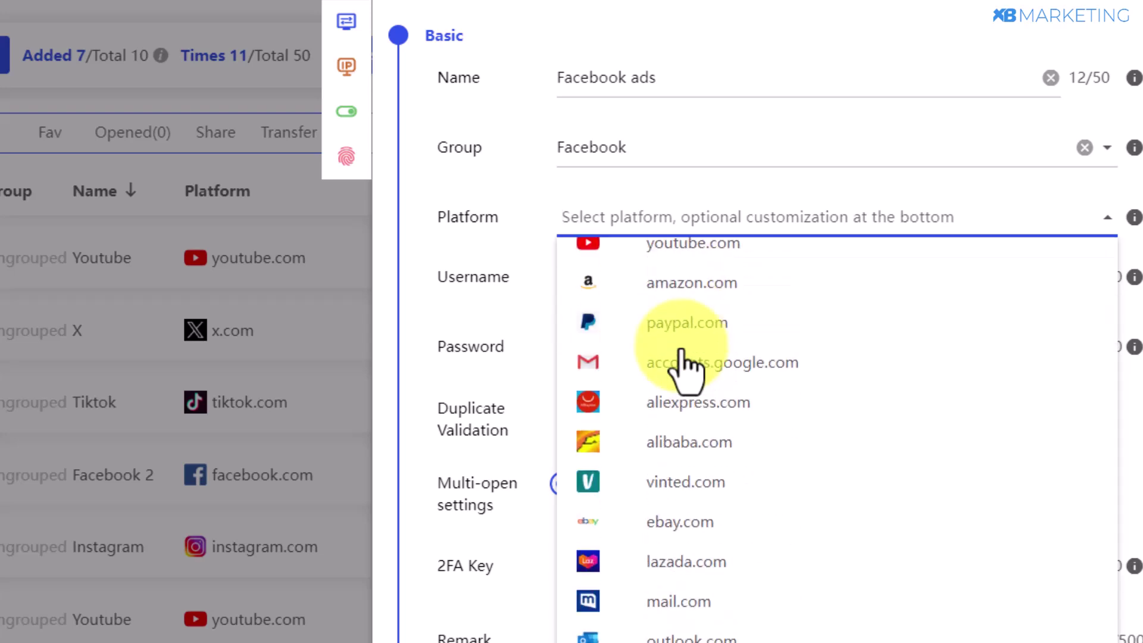
pyautogui.scroll(-2, 685, 369)
pyautogui.scroll(-4, 684, 369)
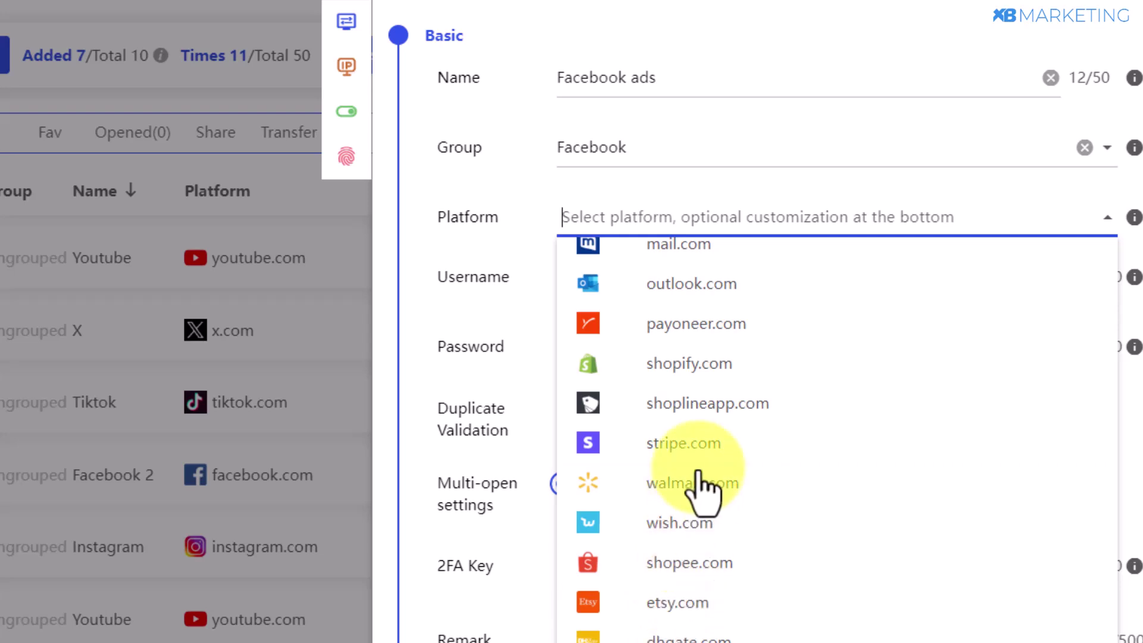
pyautogui.scroll(9, 695, 479)
pyautogui.scroll(-9, 692, 346)
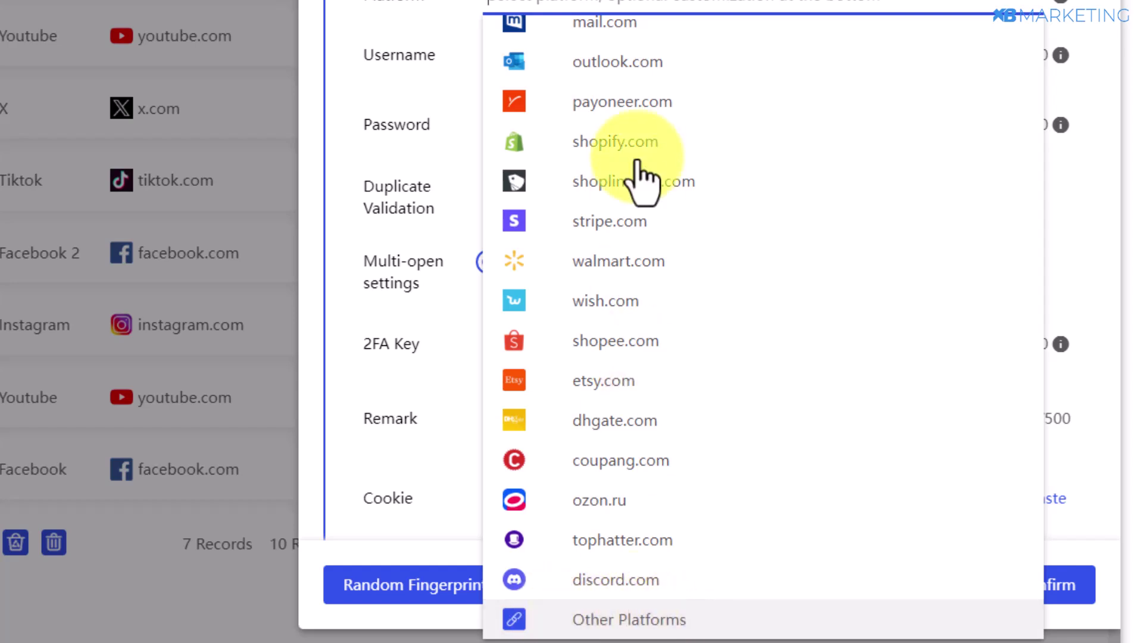
pyautogui.scroll(9, 638, 178)
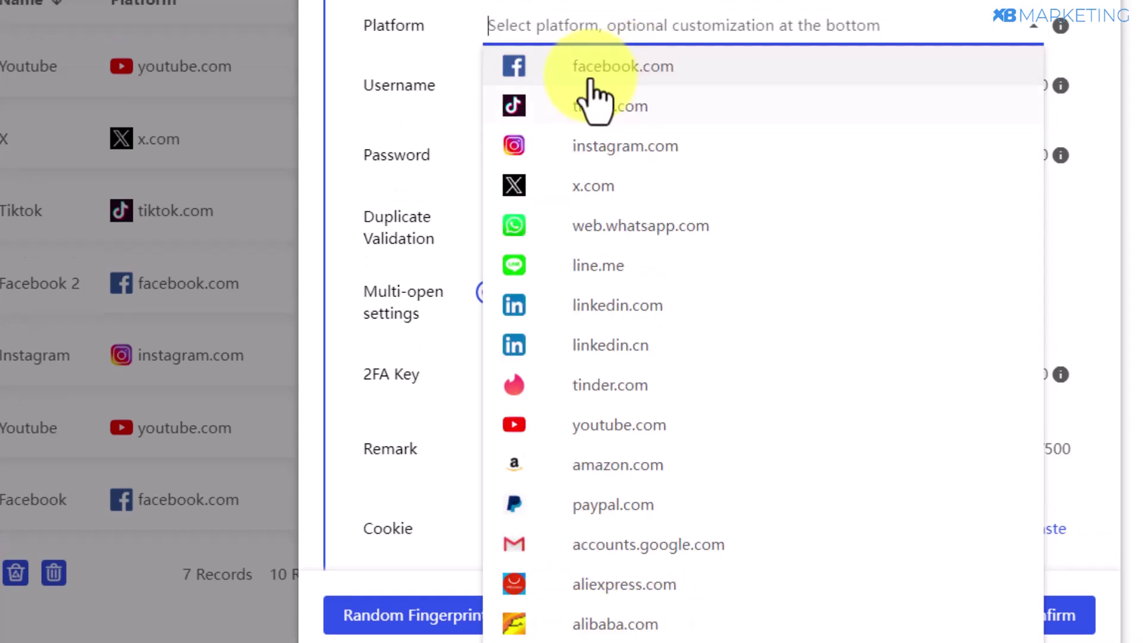
# Choose facebook.com as platform and add the remark 'facebook ads for affiliate products'.
pyautogui.click(646, 64)
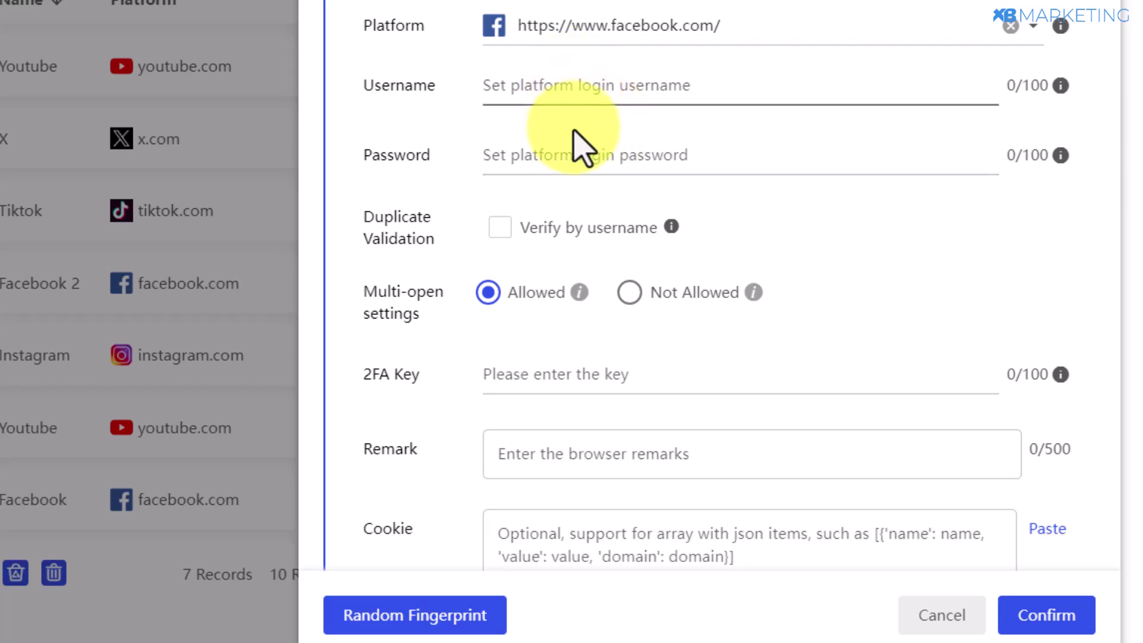
pyautogui.scroll(-5, 601, 112)
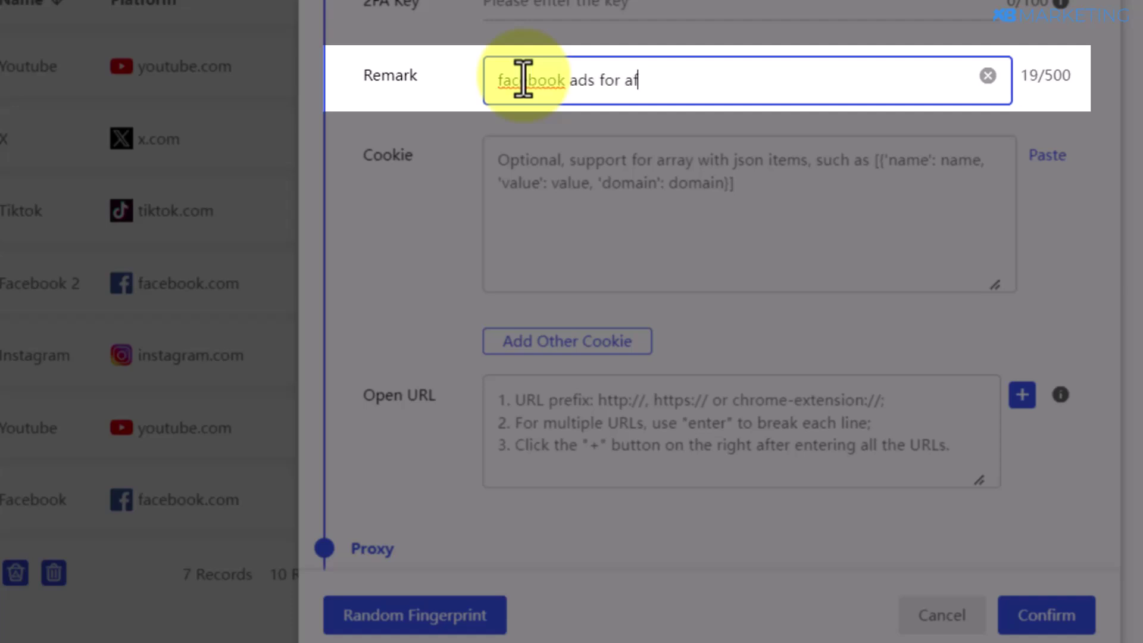
pyautogui.write('products')
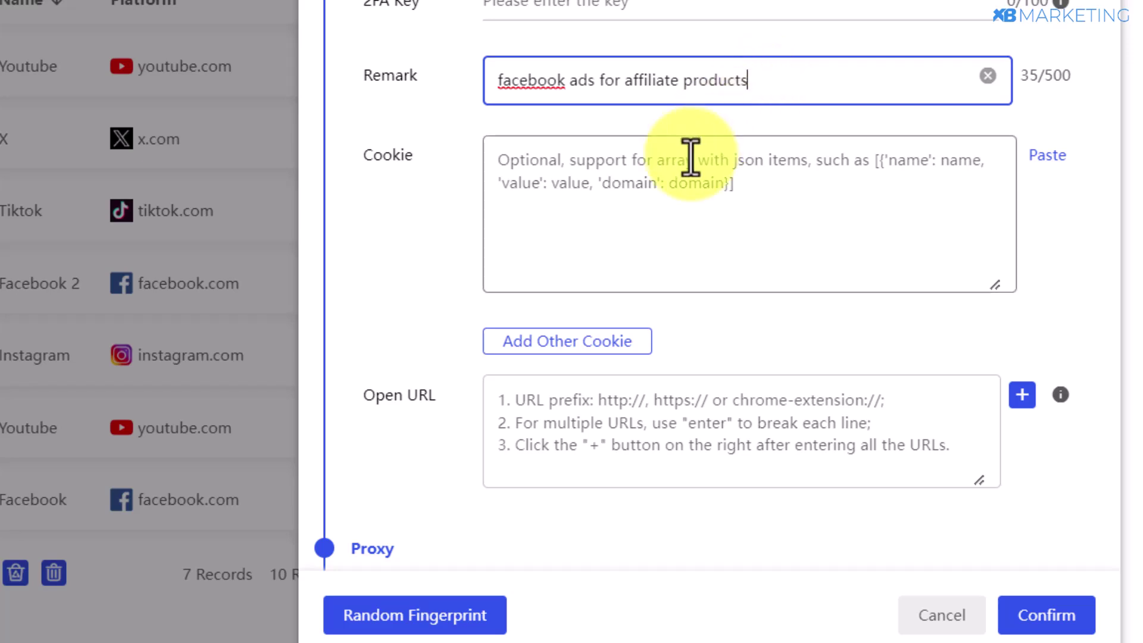
pyautogui.scroll(-5, 689, 159)
pyautogui.scroll(-2, 678, 176)
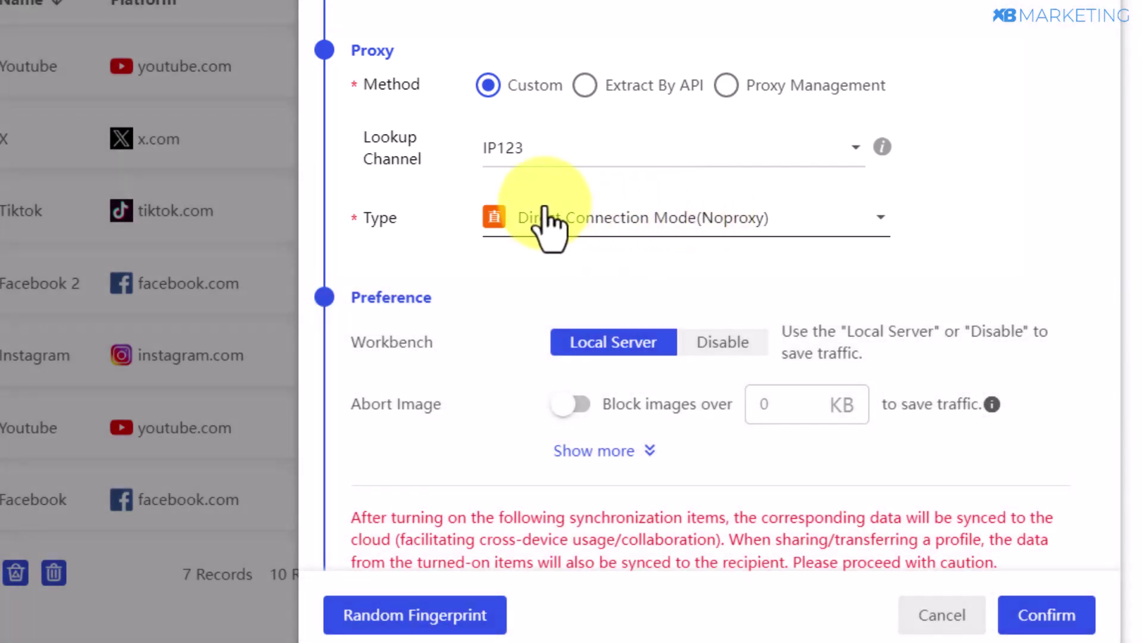
pyautogui.click(548, 217)
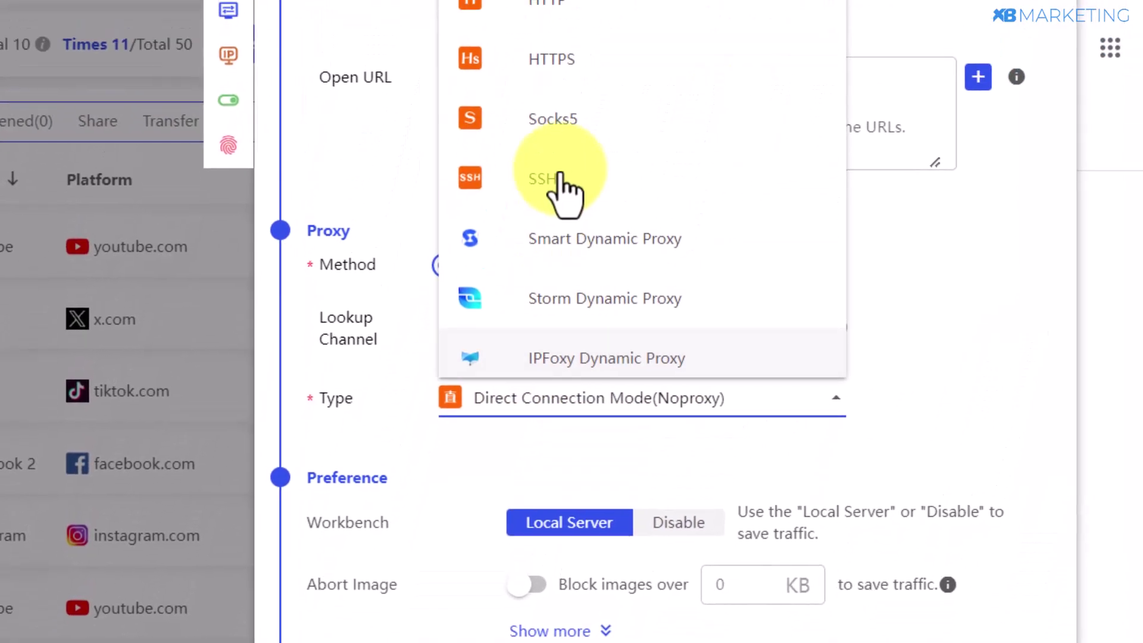
pyautogui.scroll(-2, 586, 167)
pyautogui.scroll(-2, 579, 156)
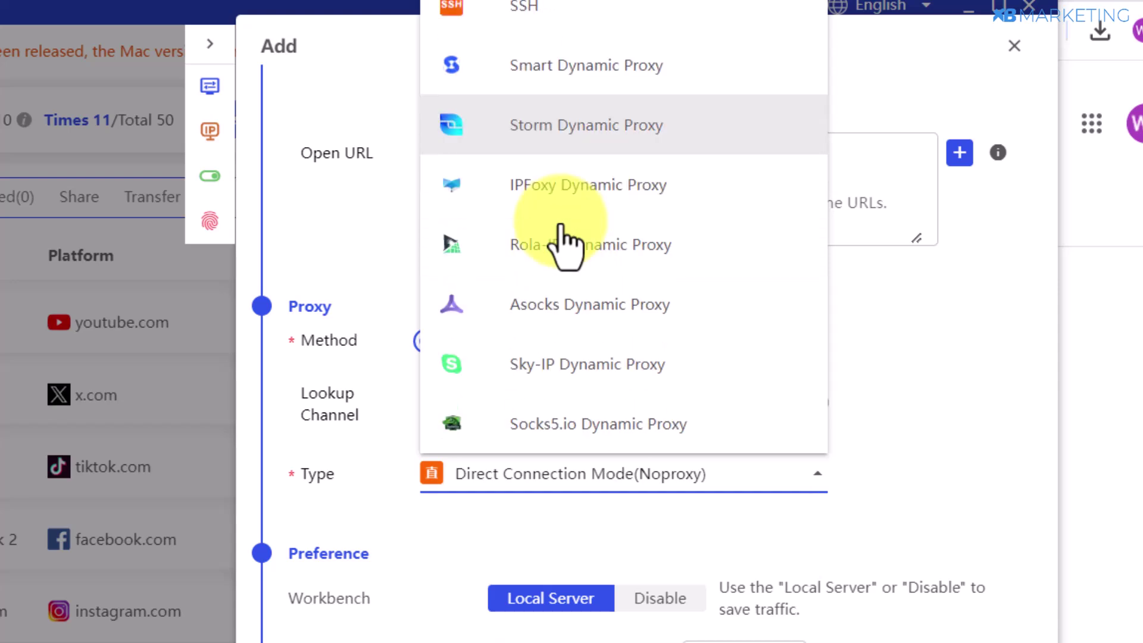
pyautogui.scroll(-2, 622, 155)
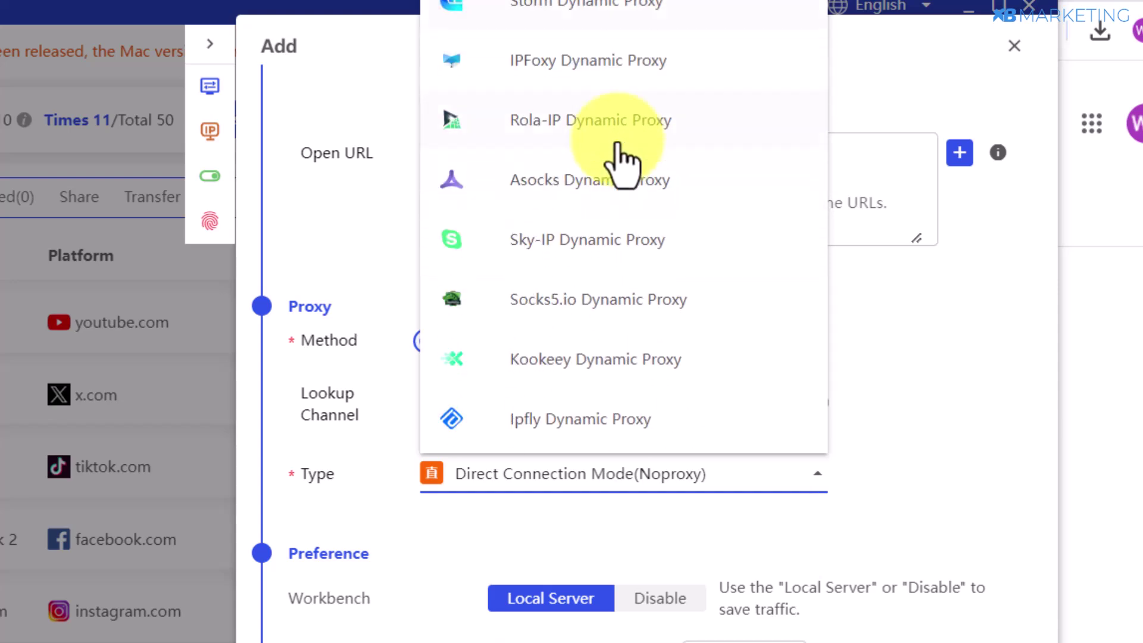
pyautogui.scroll(-7, 614, 268)
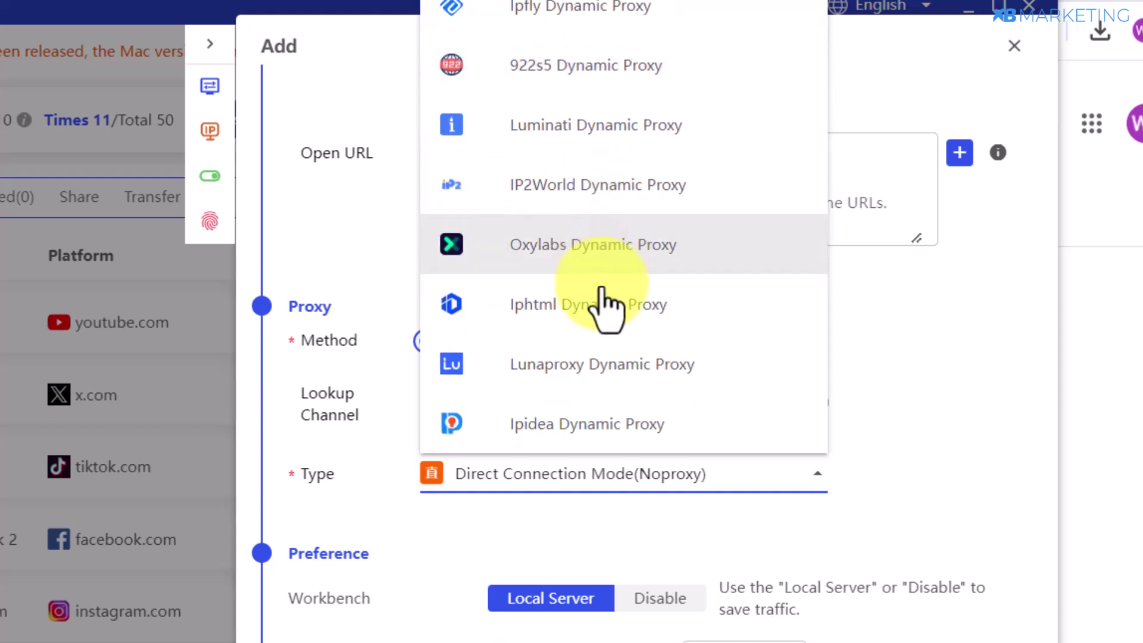
pyautogui.scroll(10, 605, 323)
pyautogui.click(604, 324)
pyautogui.scroll(-8, 684, 187)
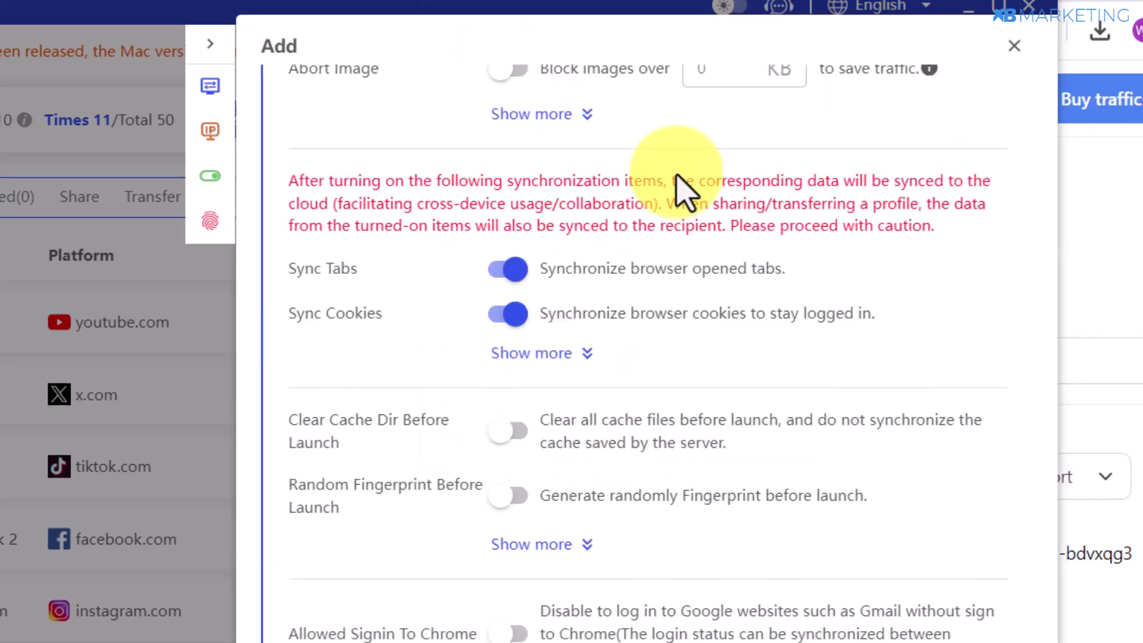
pyautogui.scroll(-4, 687, 179)
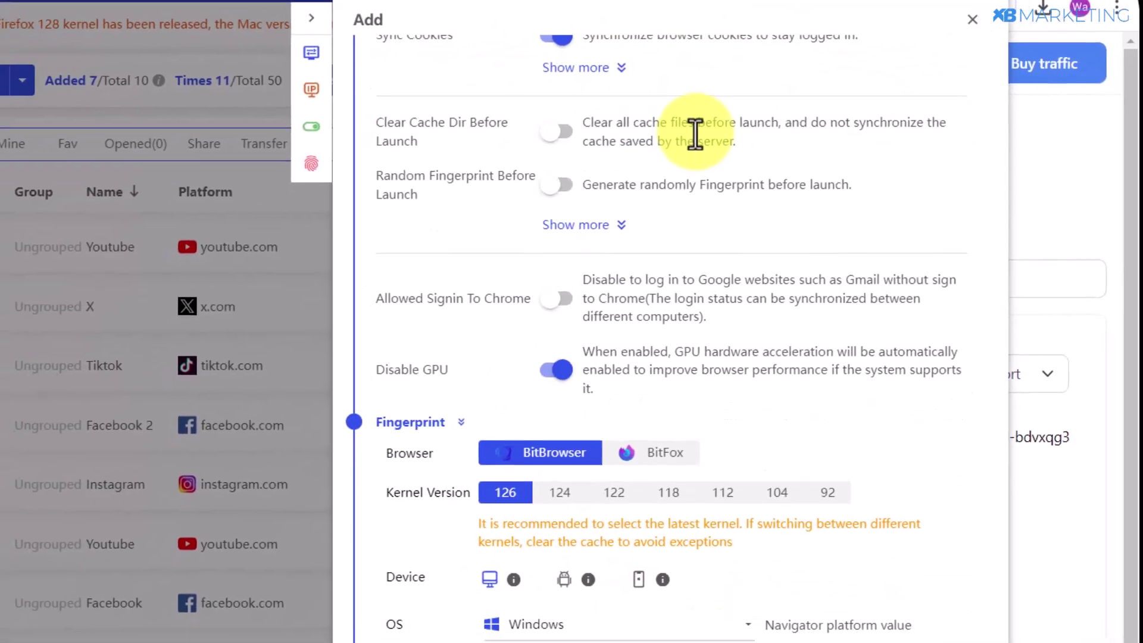
pyautogui.scroll(-2, 714, 158)
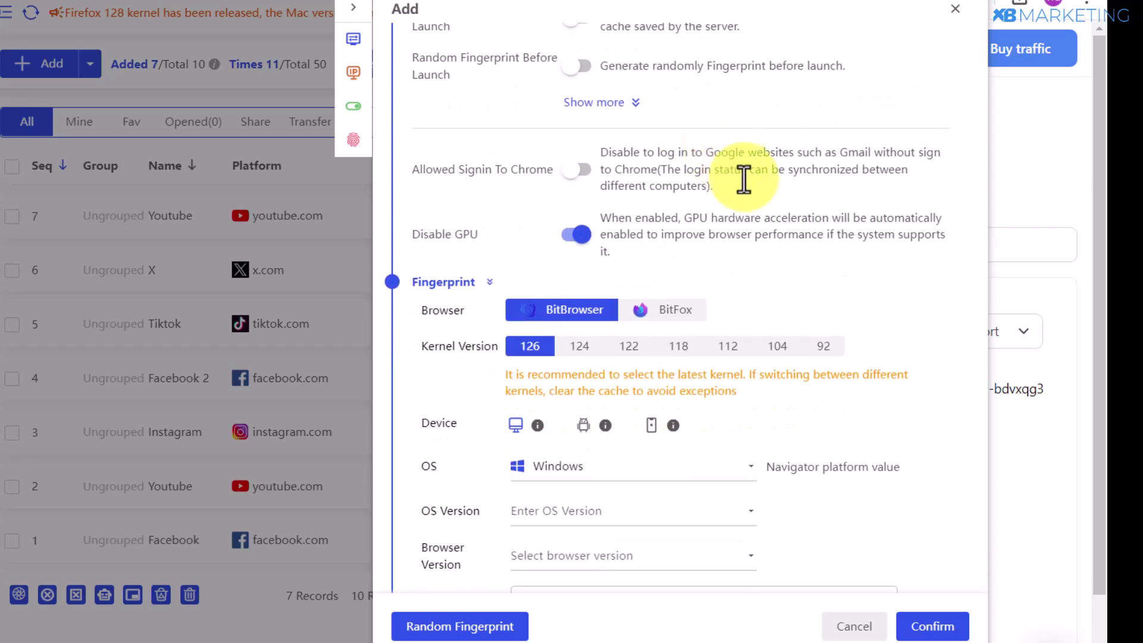
pyautogui.scroll(-6, 747, 185)
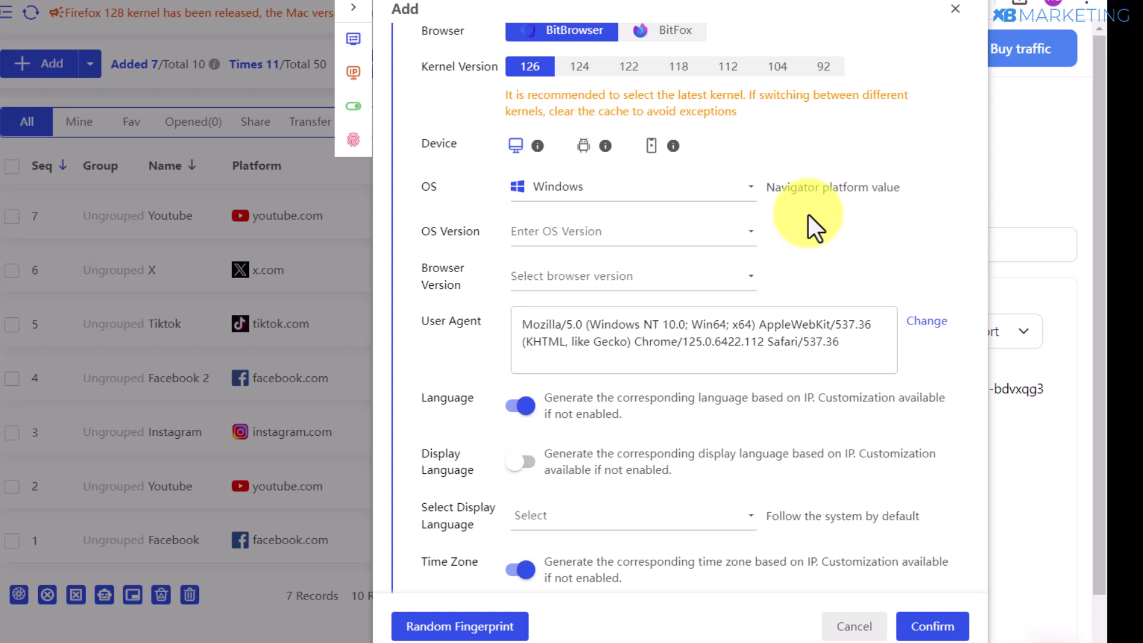
pyautogui.scroll(-8, 808, 215)
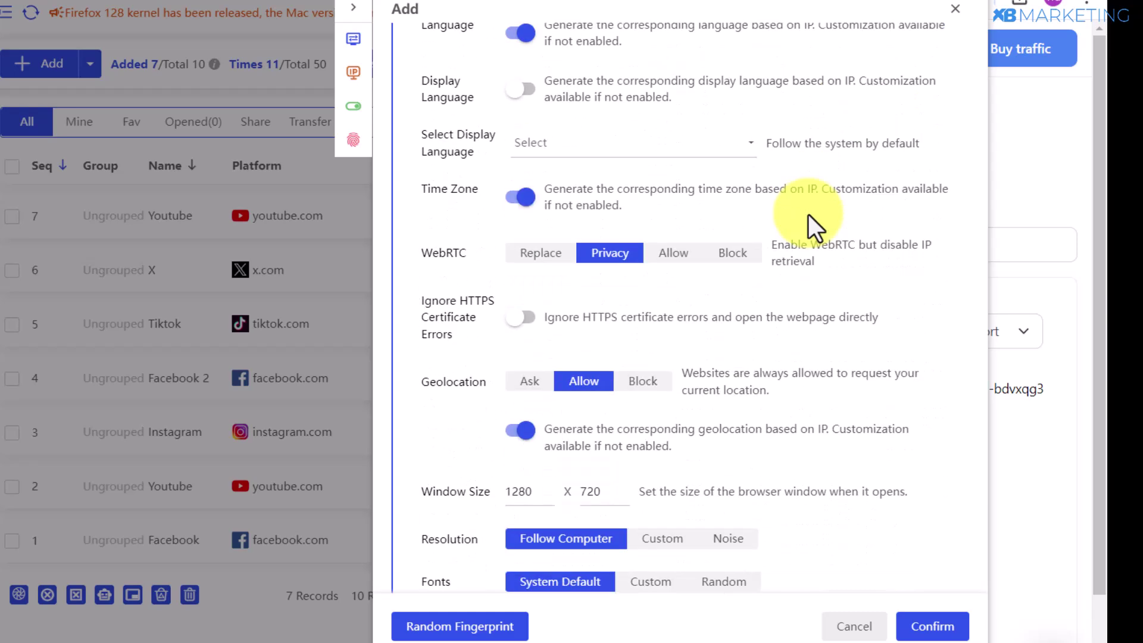
pyautogui.scroll(-4, 788, 276)
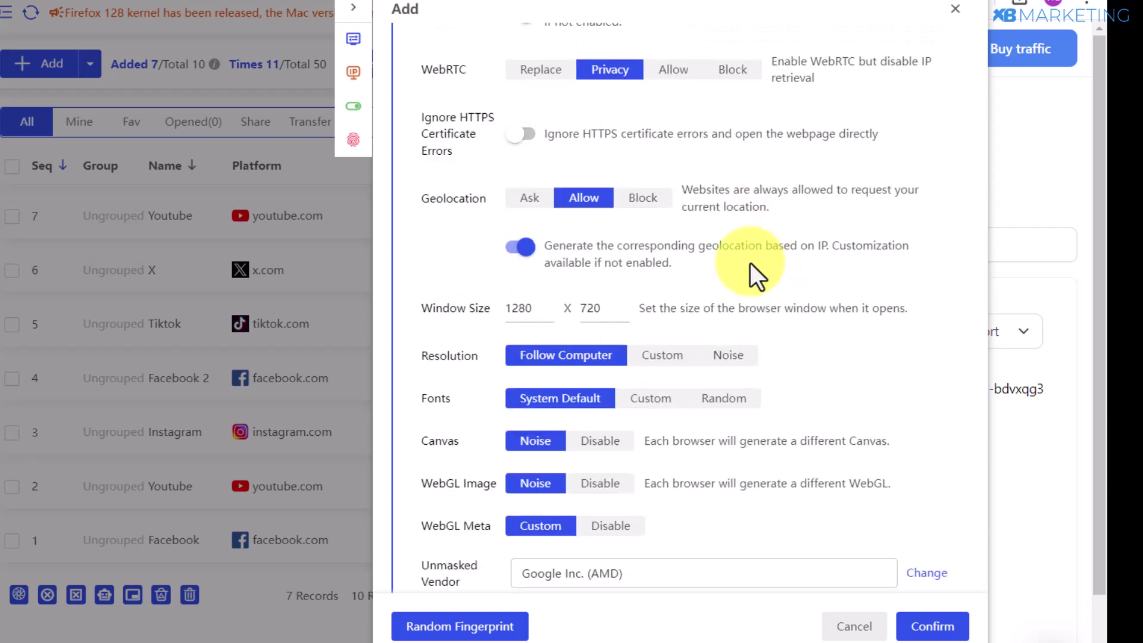
pyautogui.scroll(-5, 705, 247)
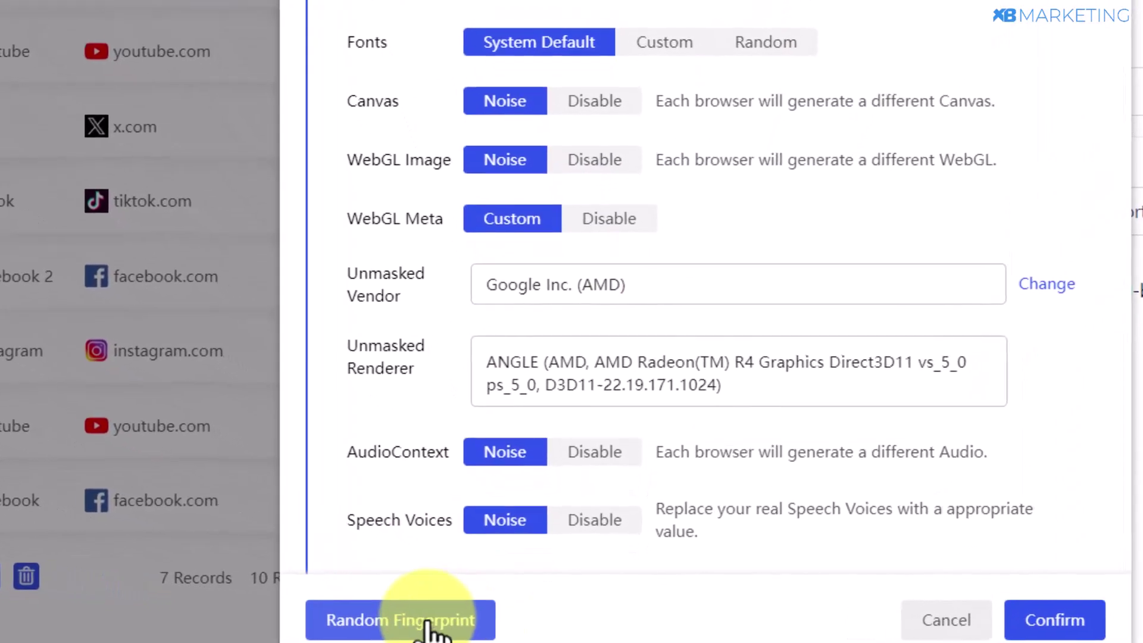
pyautogui.scroll(-8, 796, 120)
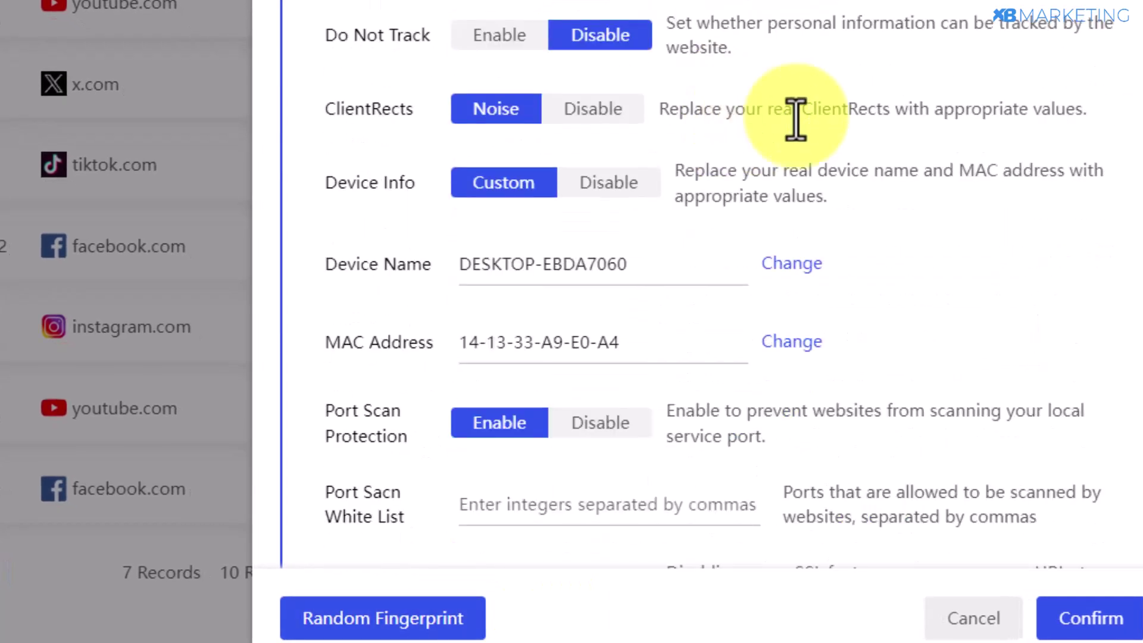
# Save the Facebook ads profile, then go to its Facebook login page's password field.
pyautogui.click(1095, 630)
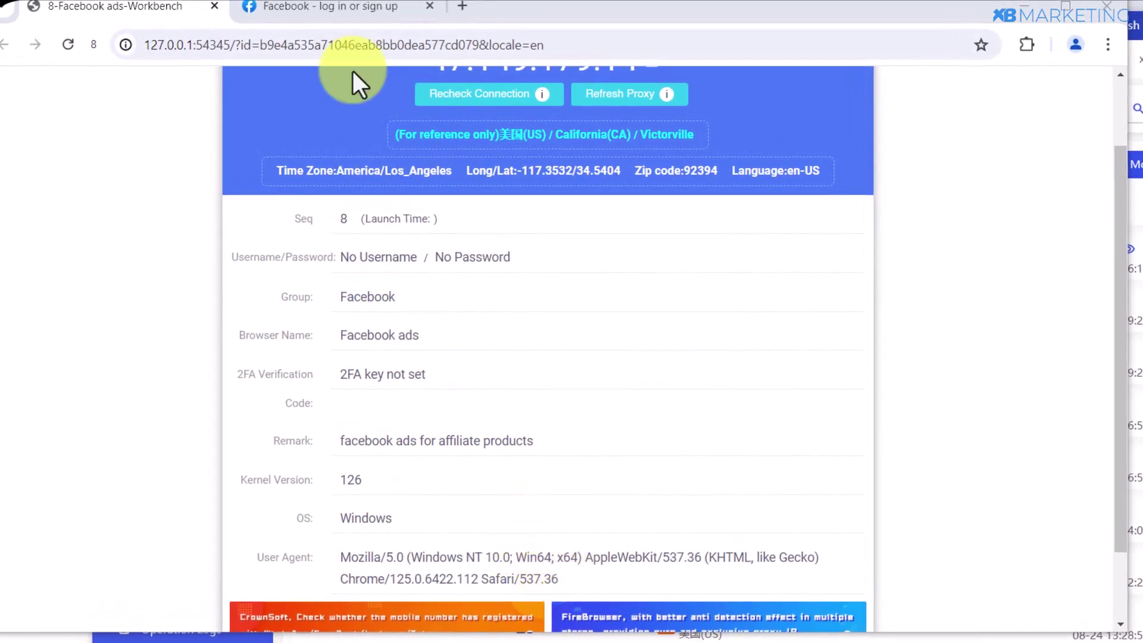
pyautogui.click(288, 18)
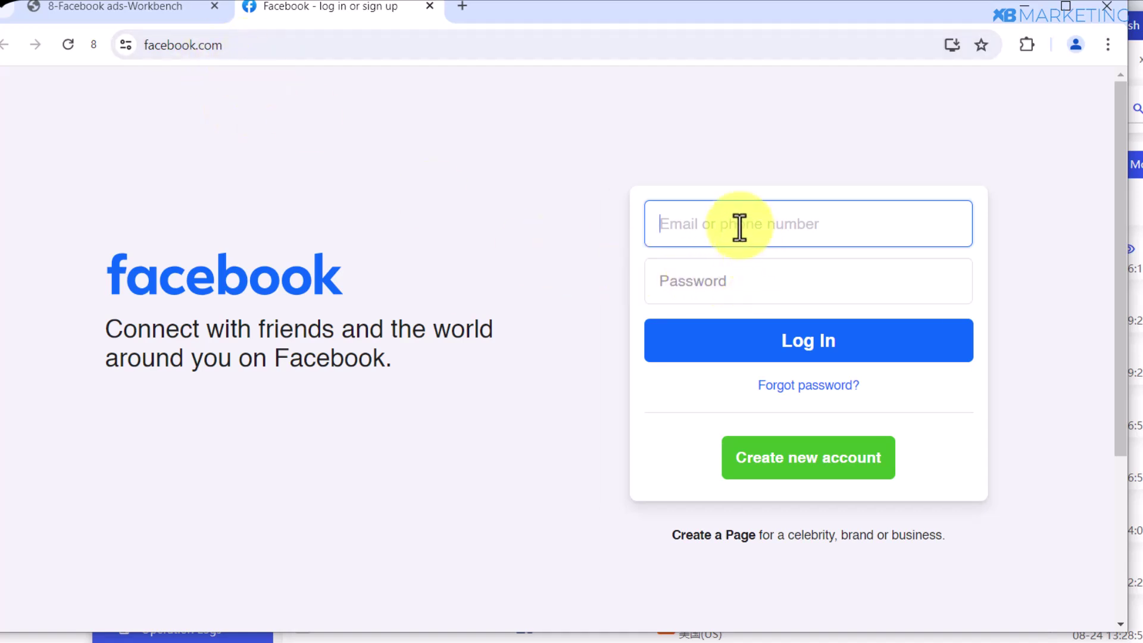
pyautogui.click(712, 284)
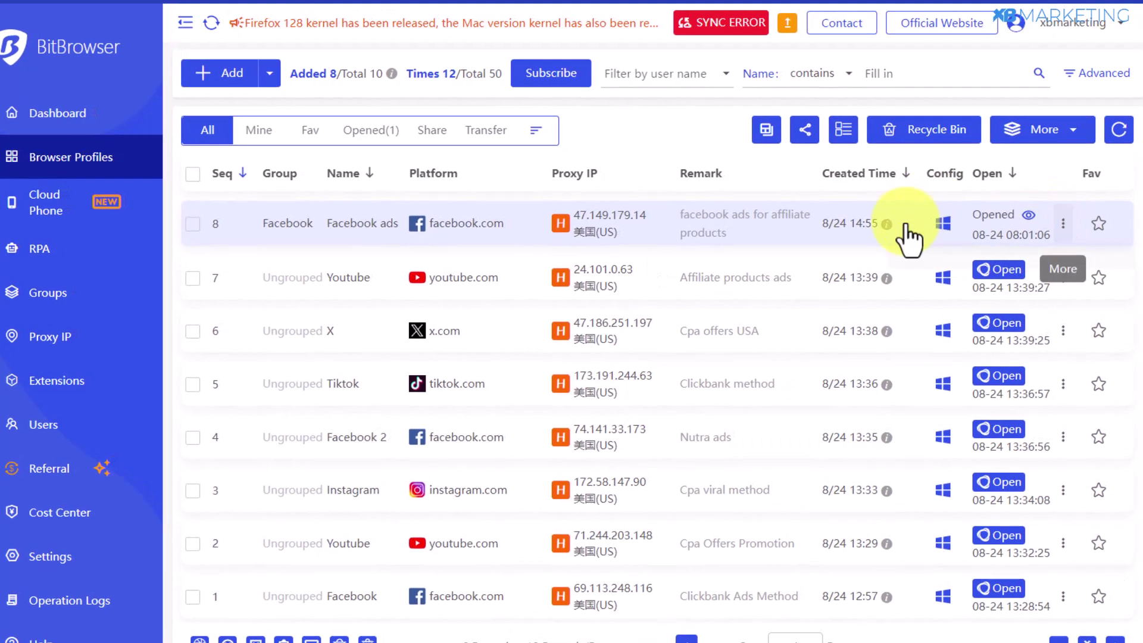
# Close the running browser of the Facebook ads profile (row 8), then check its actions menu again.
pyautogui.click(1057, 241)
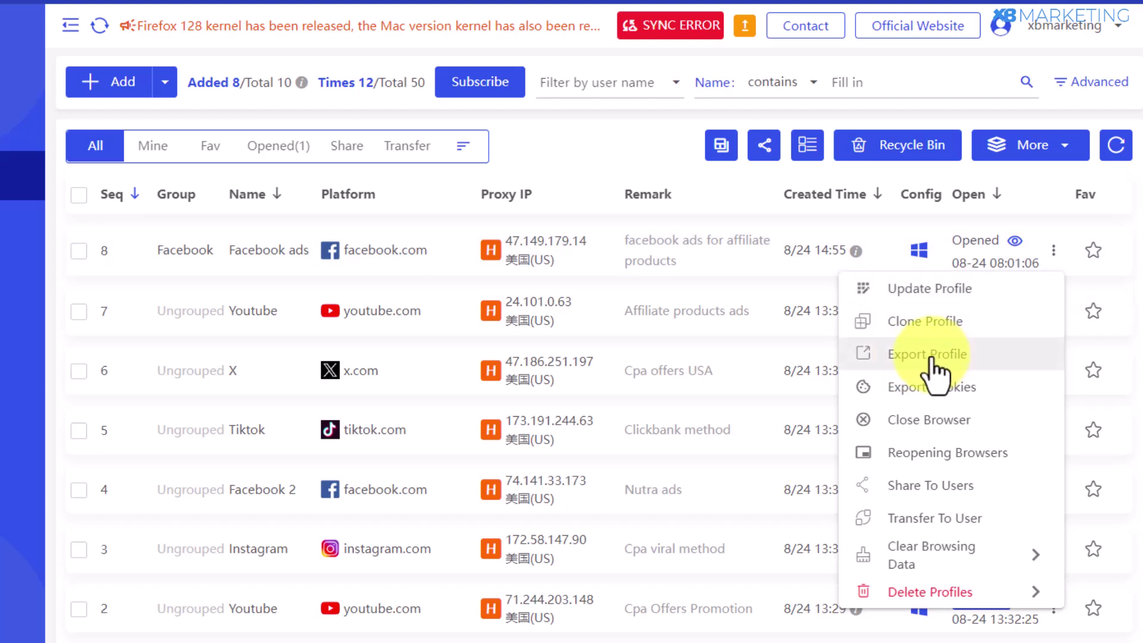
pyautogui.click(930, 420)
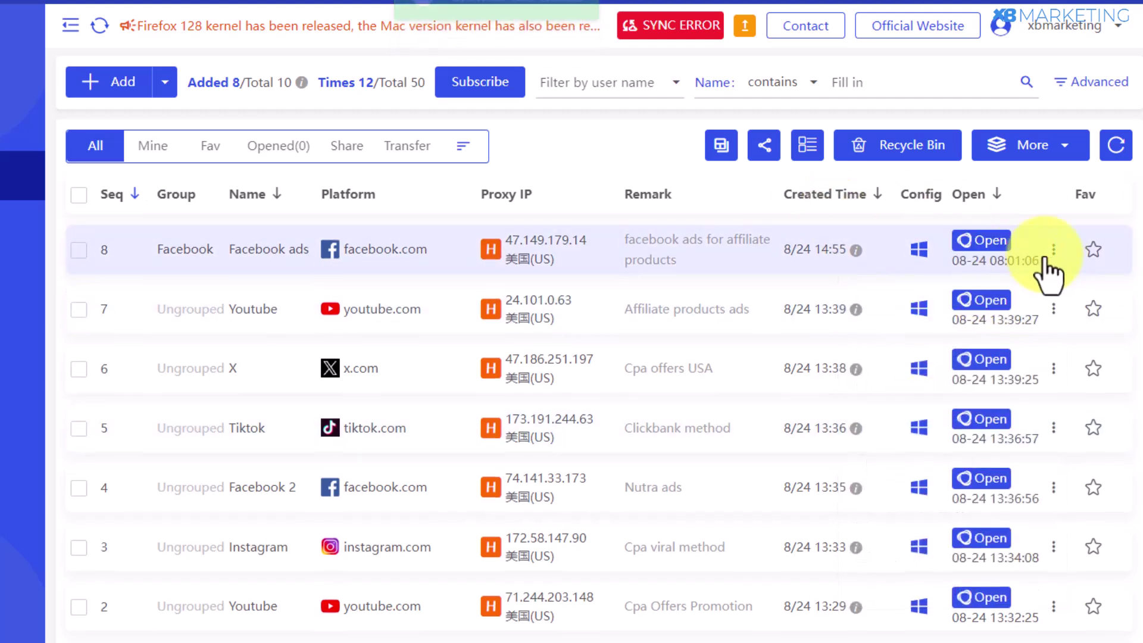
pyautogui.click(1051, 255)
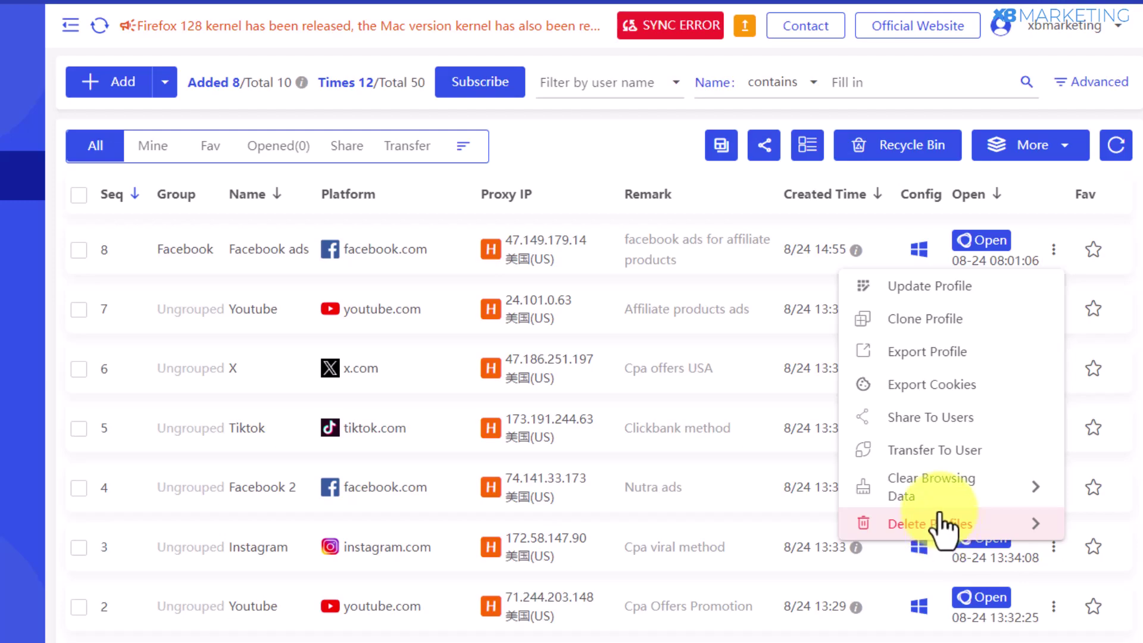
pyautogui.click(616, 146)
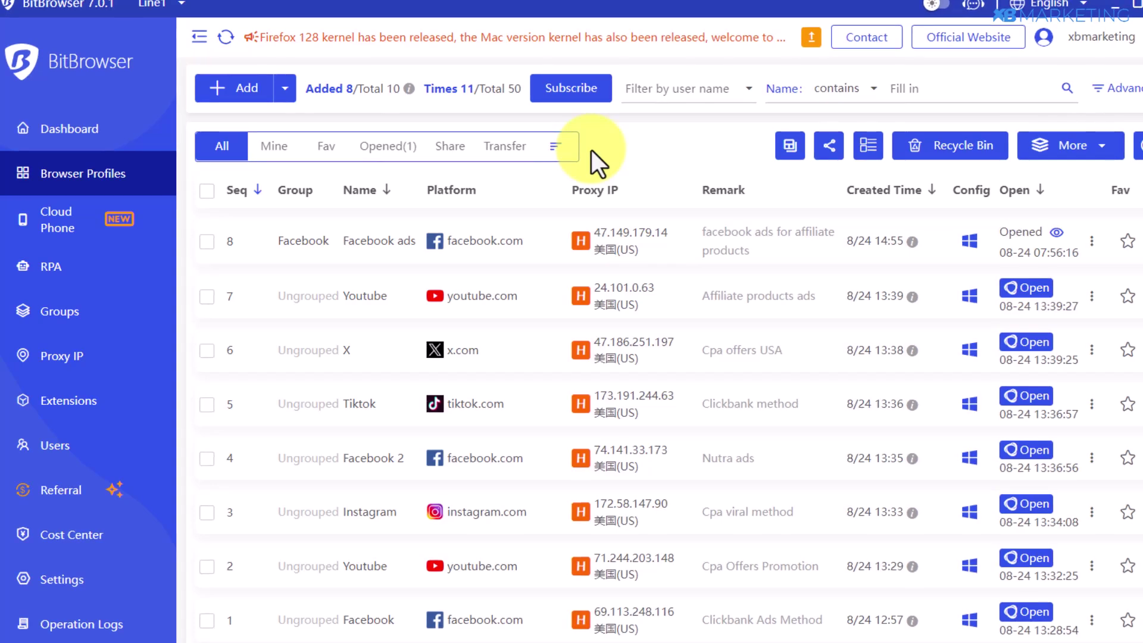
# Open the Subscribe dialog listing packages from 50 to 300000 profiles with monthly prices.
pyautogui.click(570, 89)
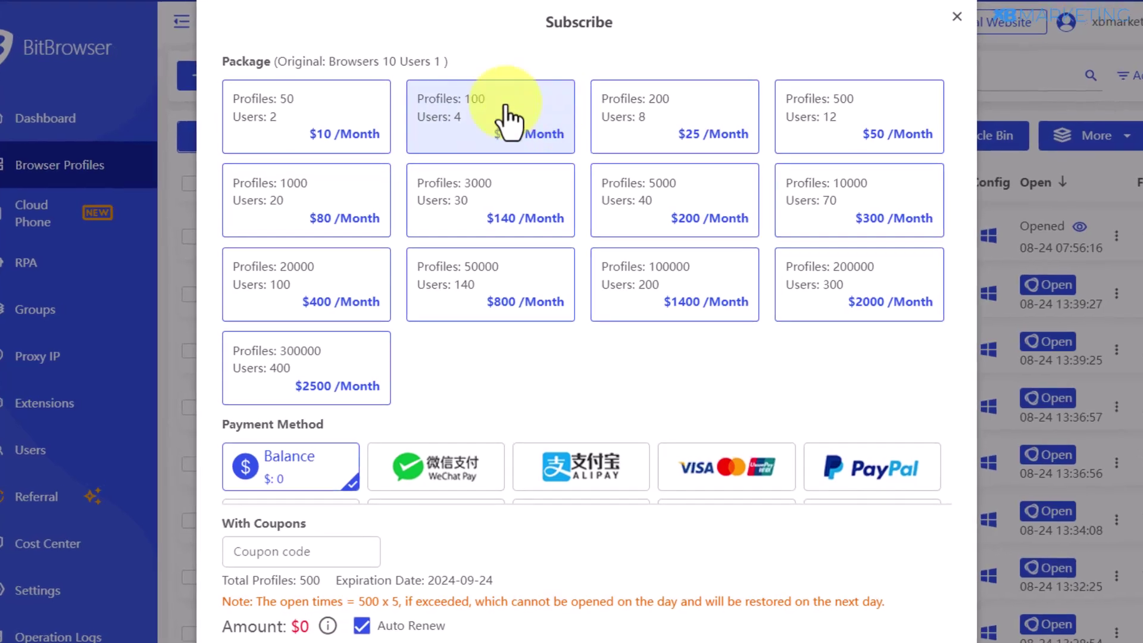